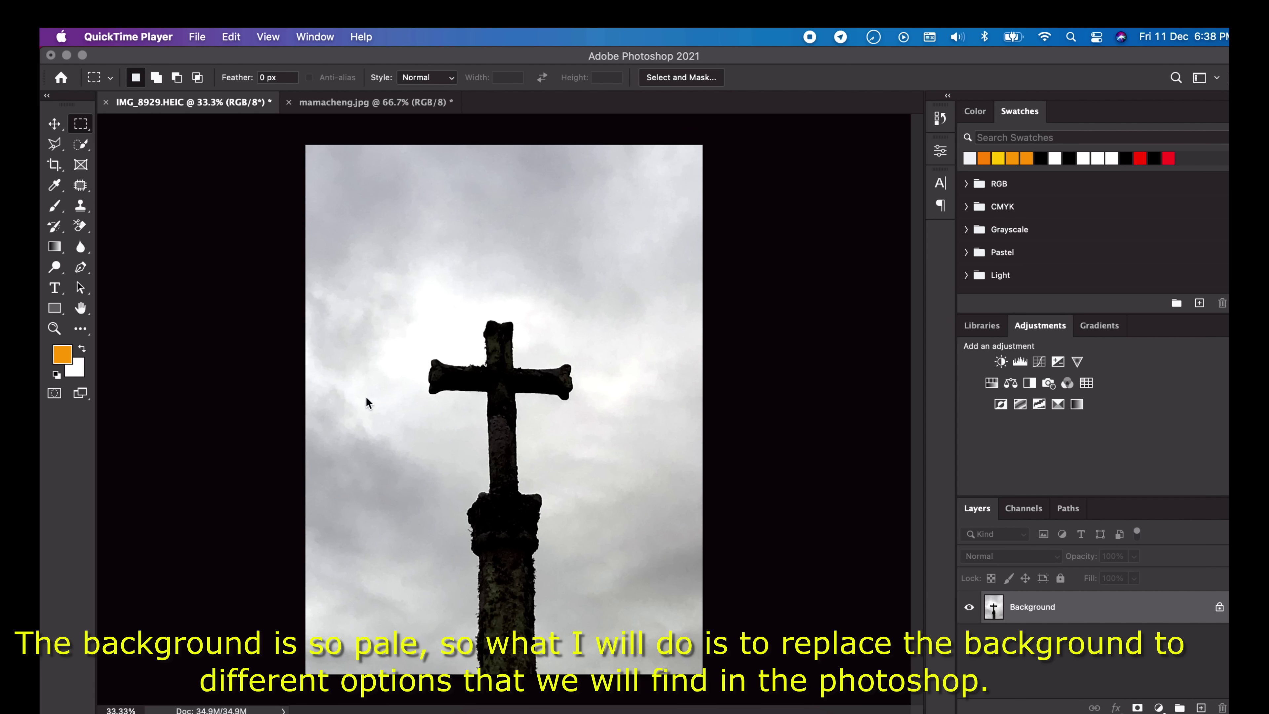
Bring Photoshop forward and start Edit > Sky Replacement on the cross photo
click(227, 125)
click(208, 35)
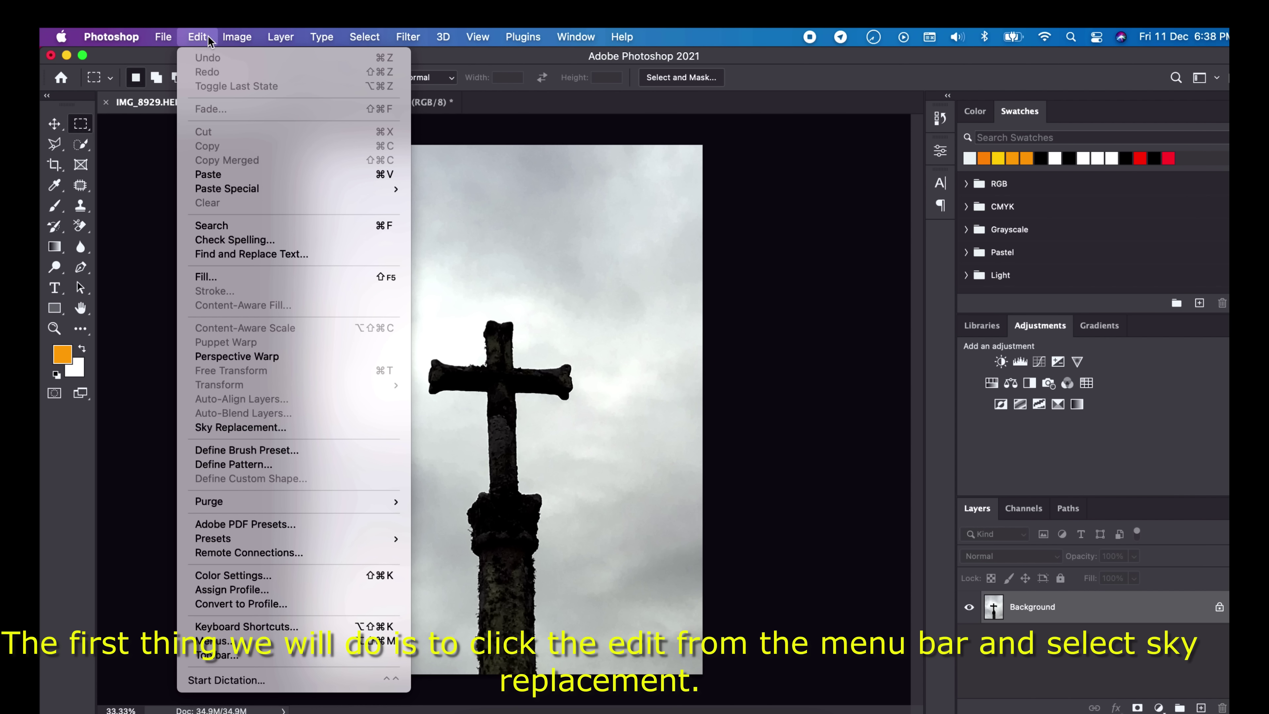
click(248, 428)
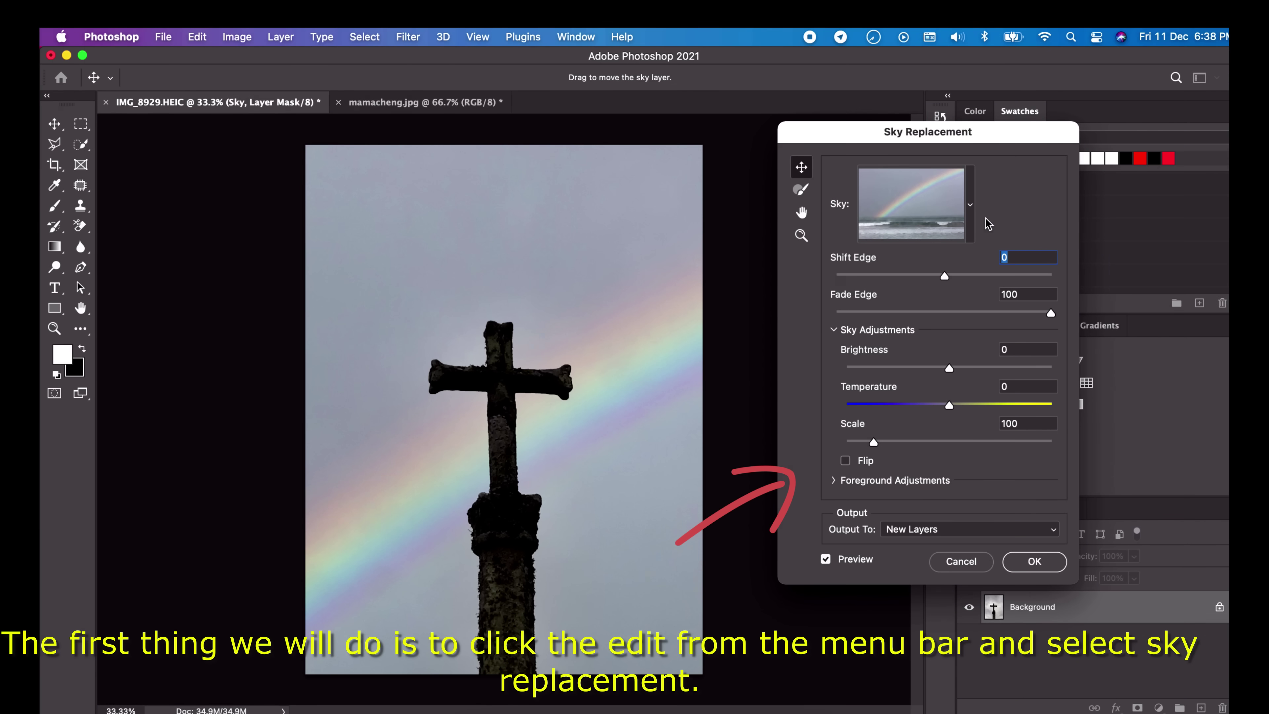
Preview a red sunset, grey cloudy, pink-blue cloudy and stormy sky behind the cross
click(970, 204)
scroll(907, 447, down, 5)
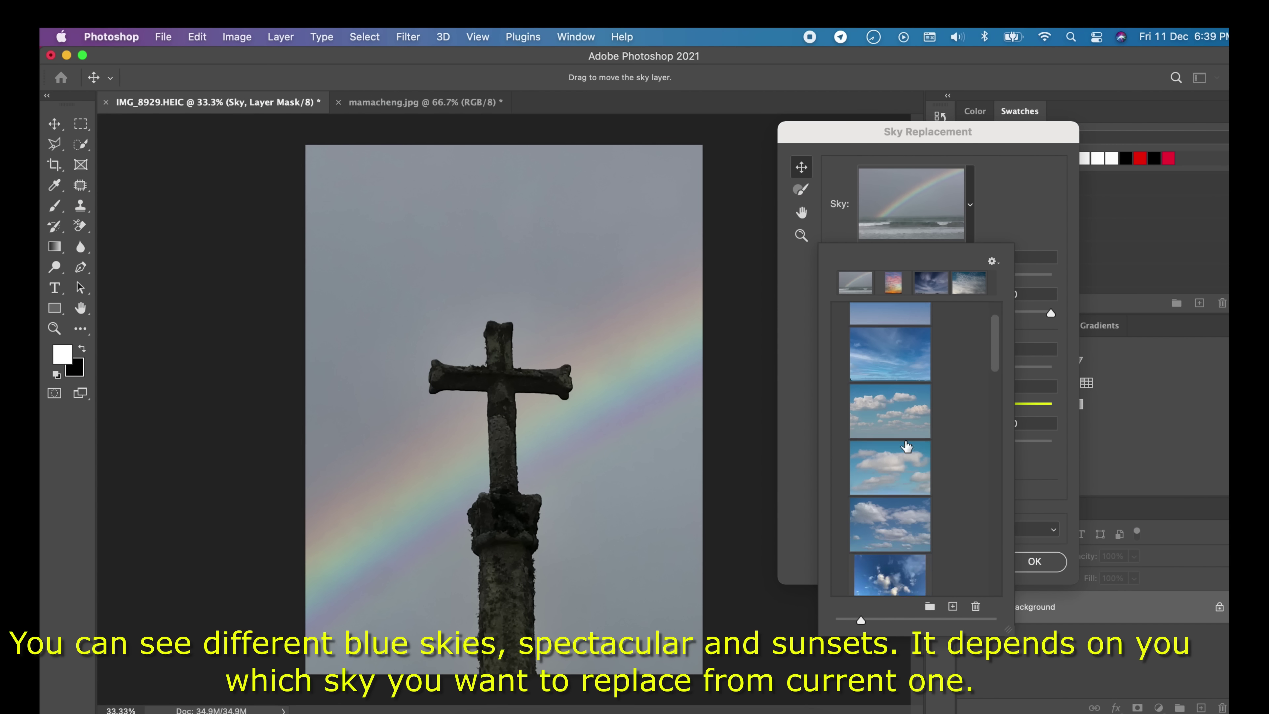
click(907, 447)
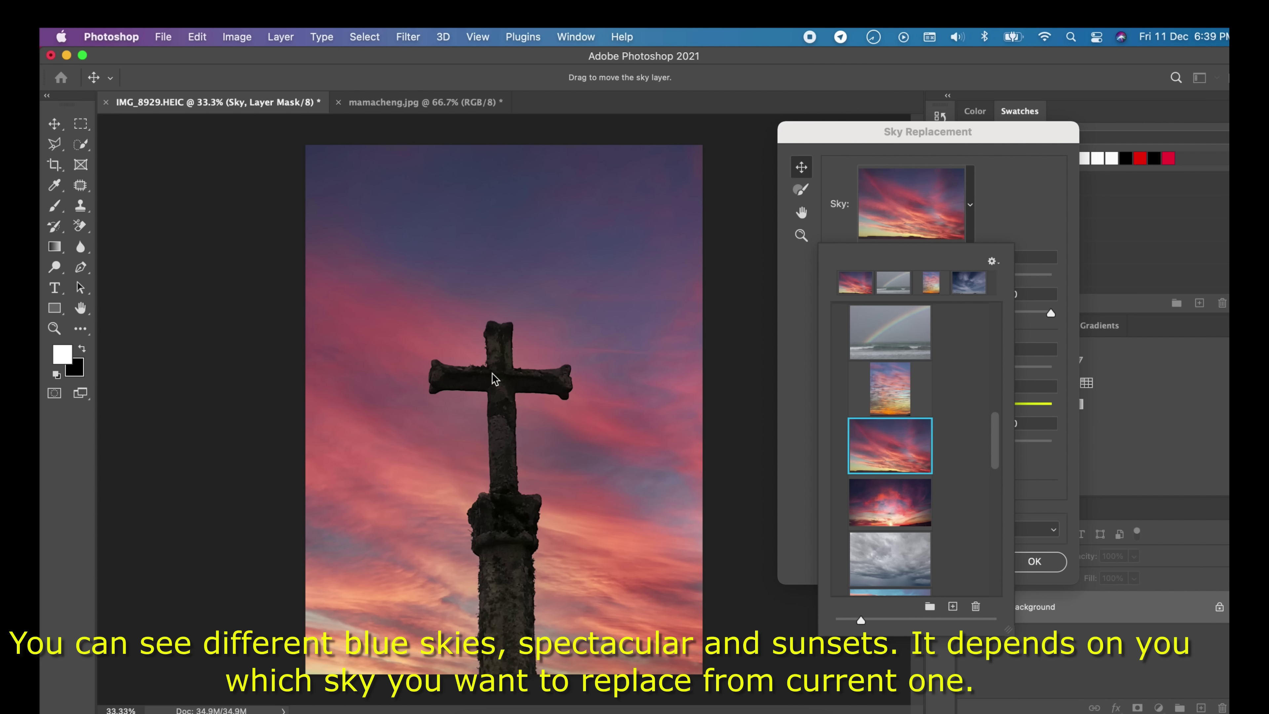
click(876, 512)
scroll(890, 490, down, 2)
click(890, 489)
scroll(889, 500, down, 2)
click(889, 515)
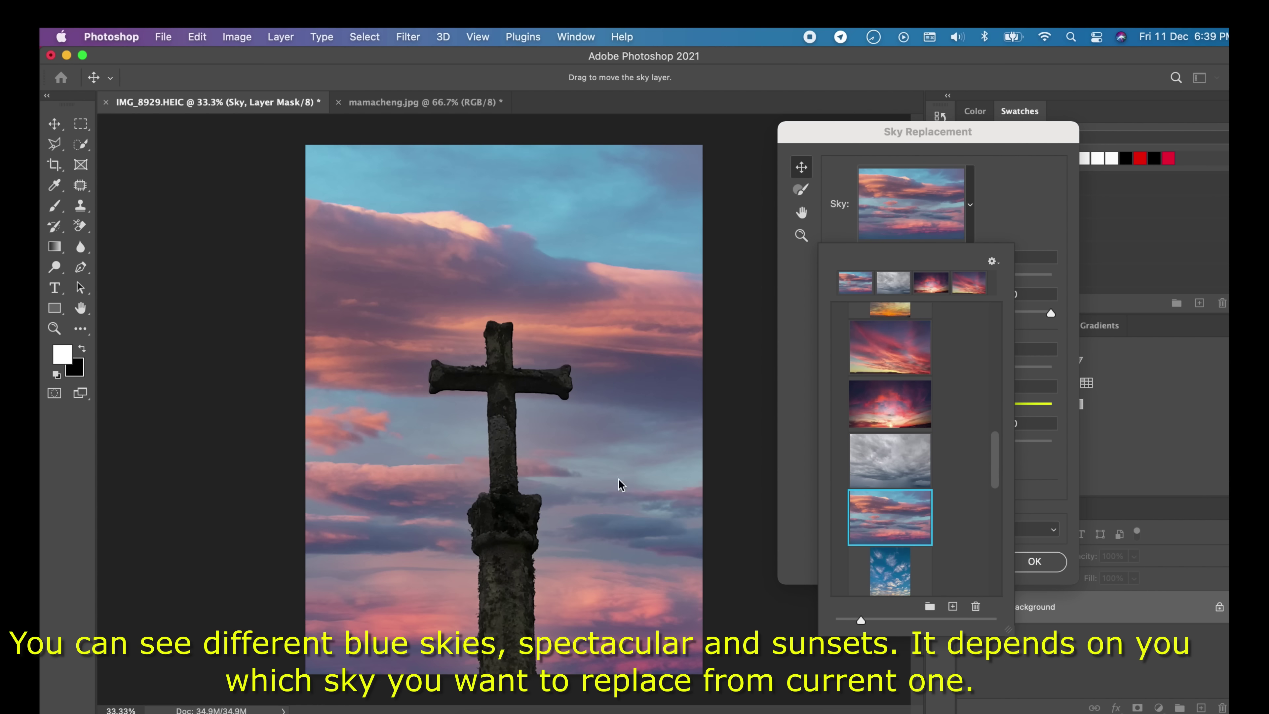
click(892, 570)
scroll(869, 505, down, 3)
click(893, 503)
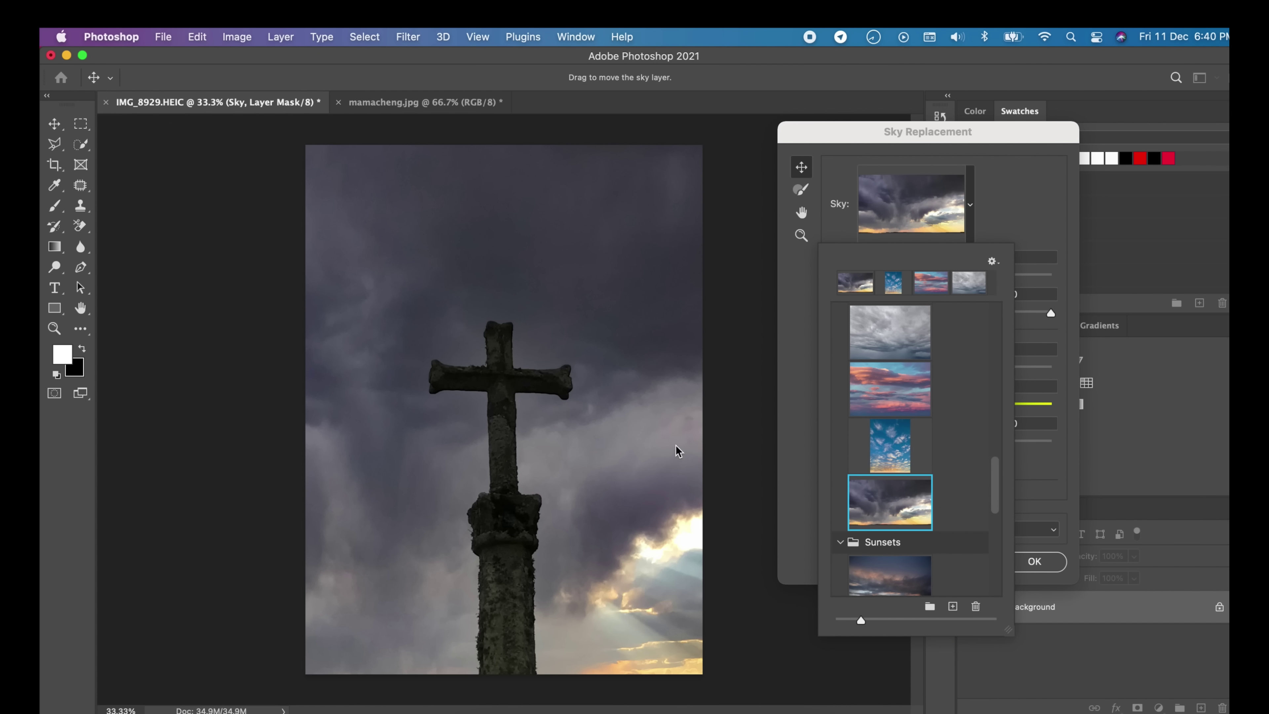
Compare the stormy sky with several Sunsets presets, including the orange-cloud sunset
scroll(909, 530, down, 1)
scroll(909, 532, down, 5)
click(889, 488)
click(889, 409)
scroll(899, 533, down, 3)
click(890, 450)
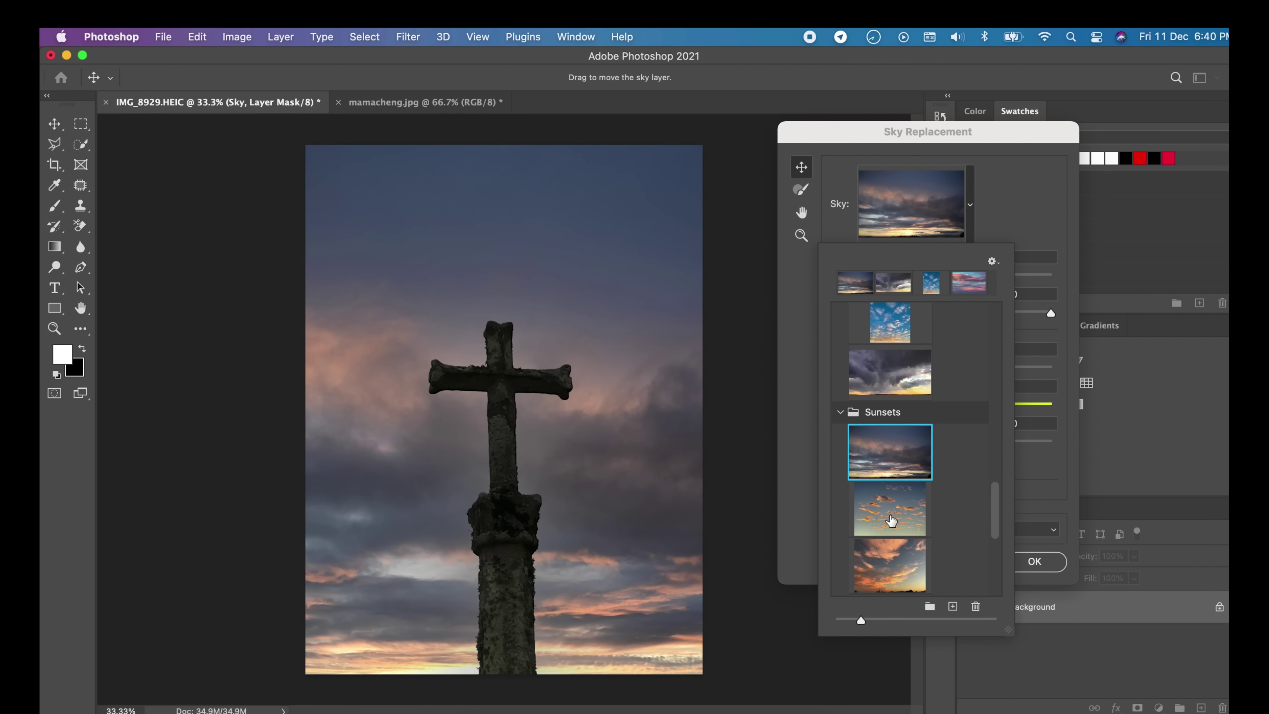
click(888, 515)
scroll(895, 520, down, 5)
click(902, 523)
click(900, 453)
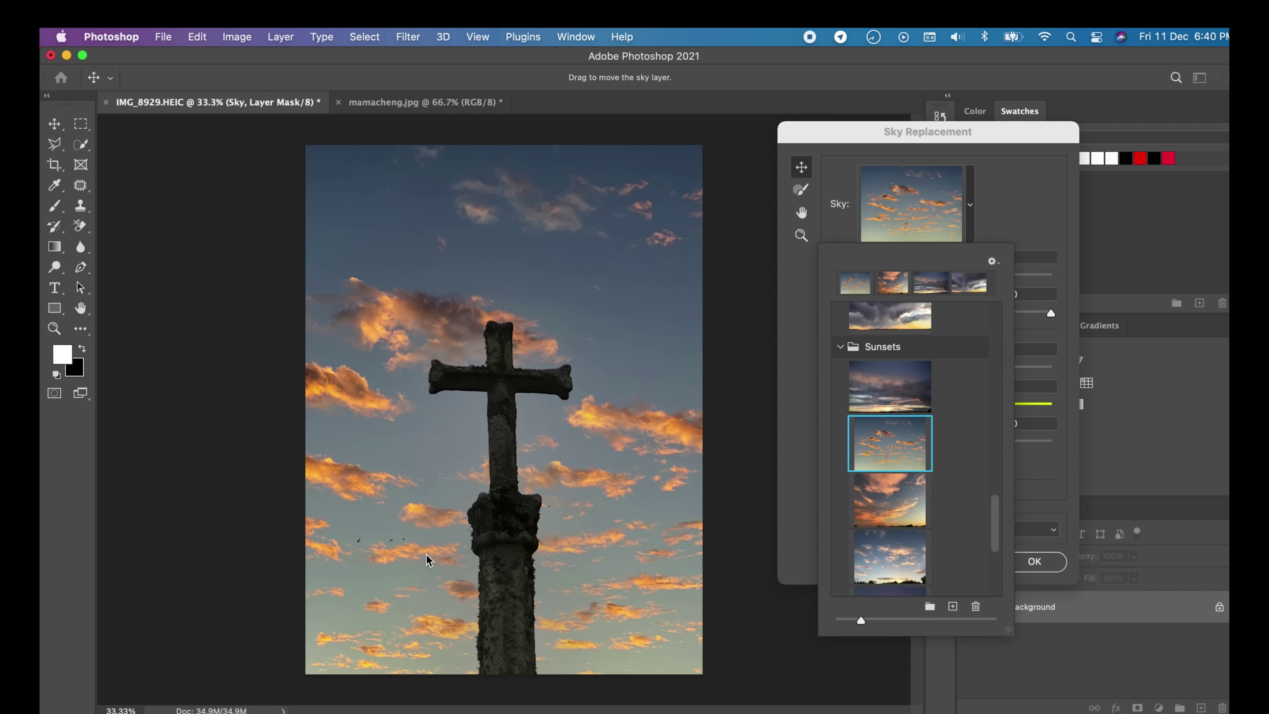
Try blue, pink sunset, pale cloudy, dark purple and blue-orange gradient skies
click(893, 538)
scroll(893, 531, down, 2)
click(894, 531)
scroll(893, 531, down, 3)
click(889, 465)
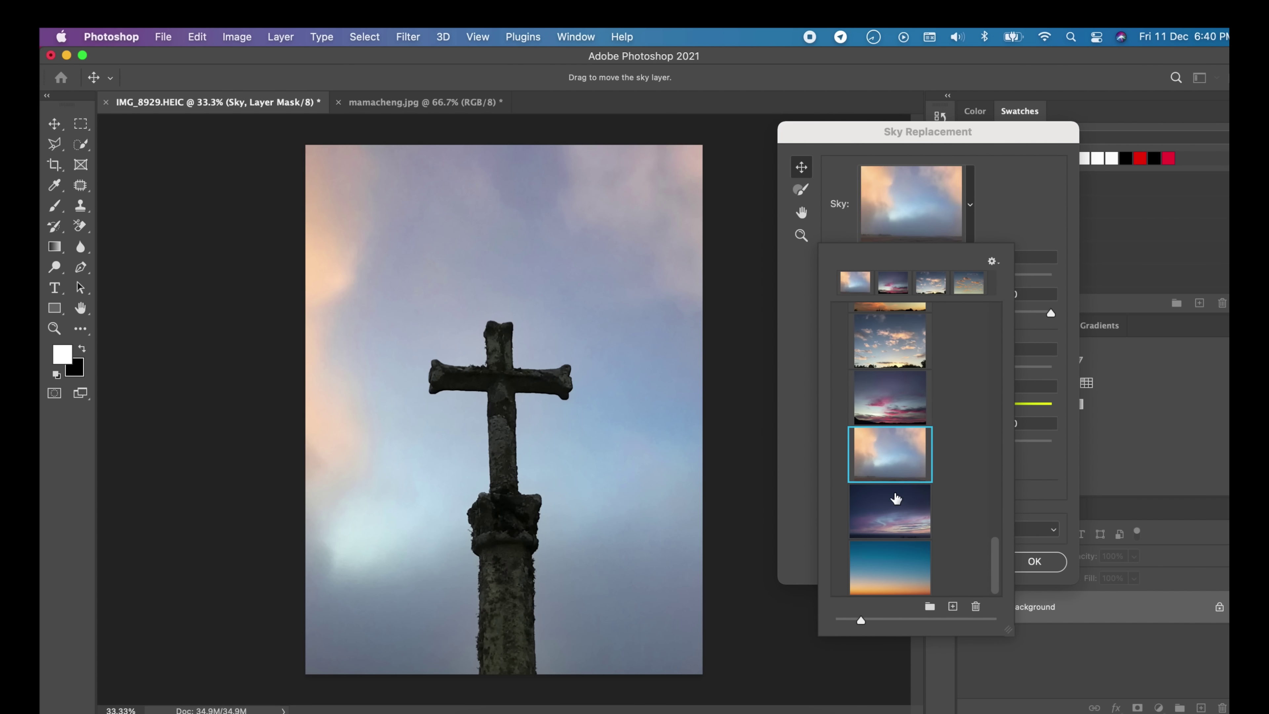
click(895, 510)
click(890, 574)
scroll(887, 355, up, 10)
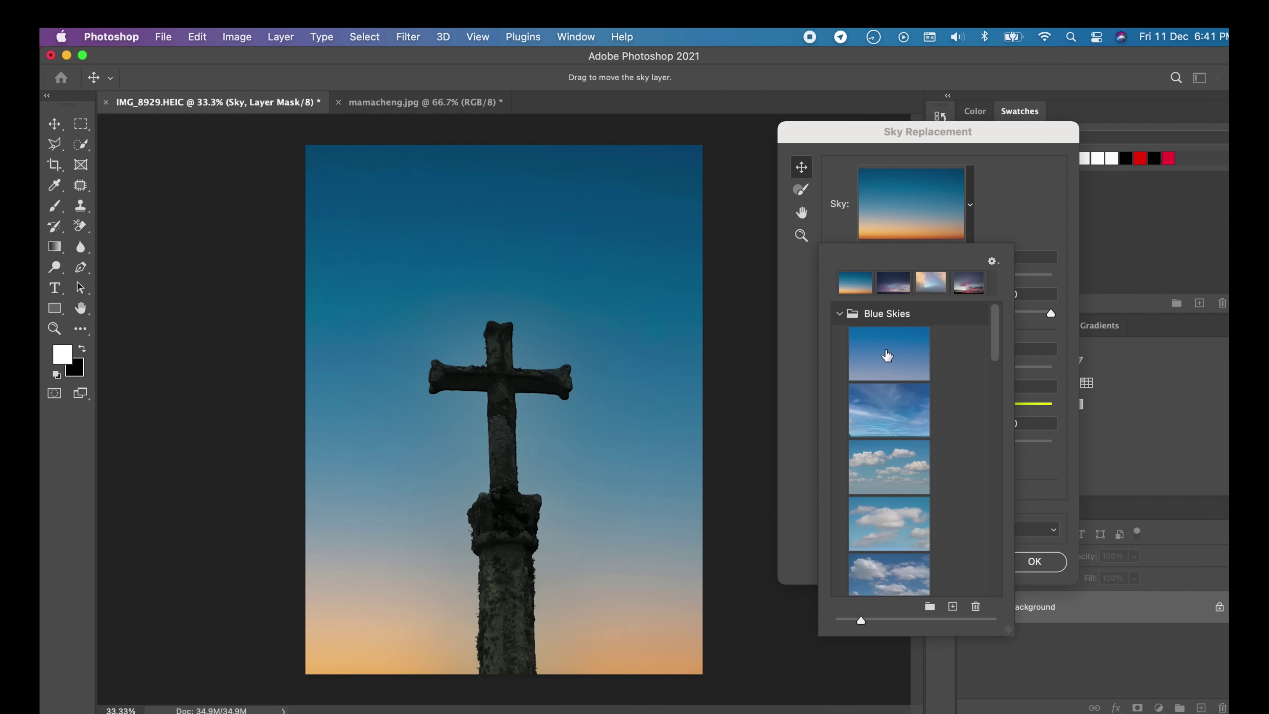
Shrink the sky thumbnails to a two-column grid, then preview rainbow and orange-cloud sunset skies
mouse_move(860, 620)
mouse_down()
mouse_move(890, 622)
mouse_move(843, 620)
mouse_up()
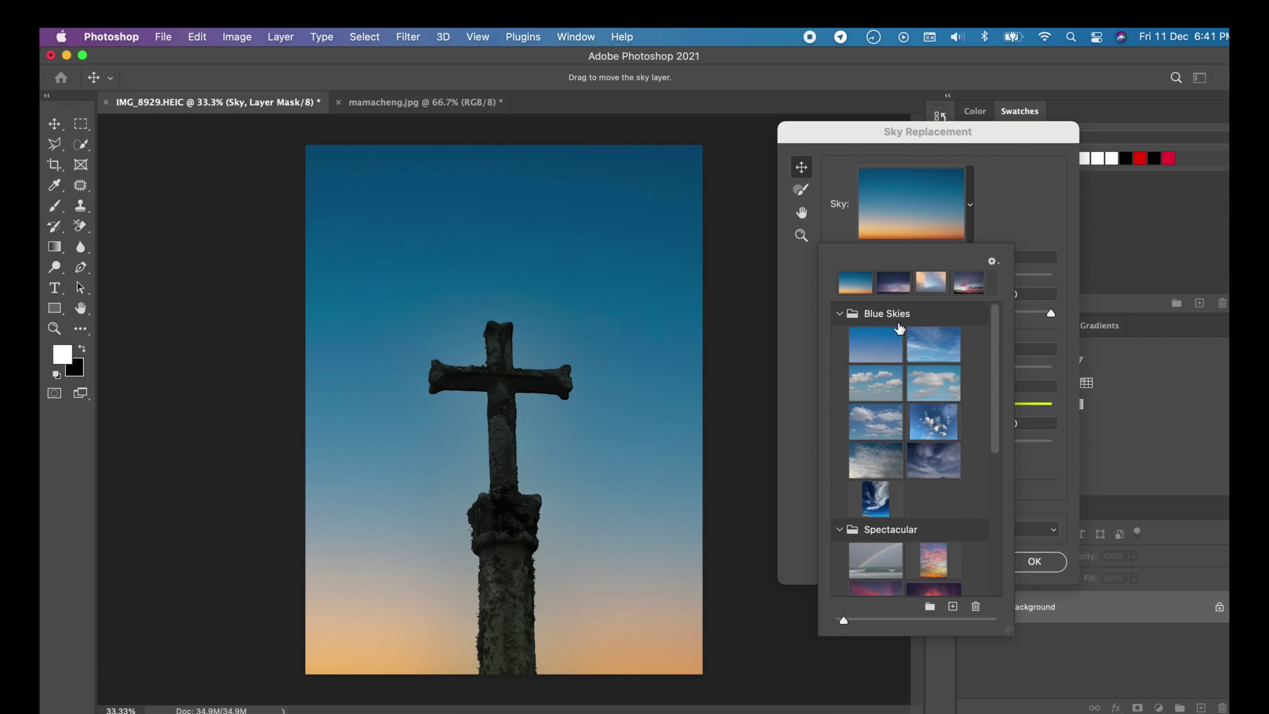
scroll(933, 496, down, 3)
click(889, 486)
scroll(934, 520, down, 5)
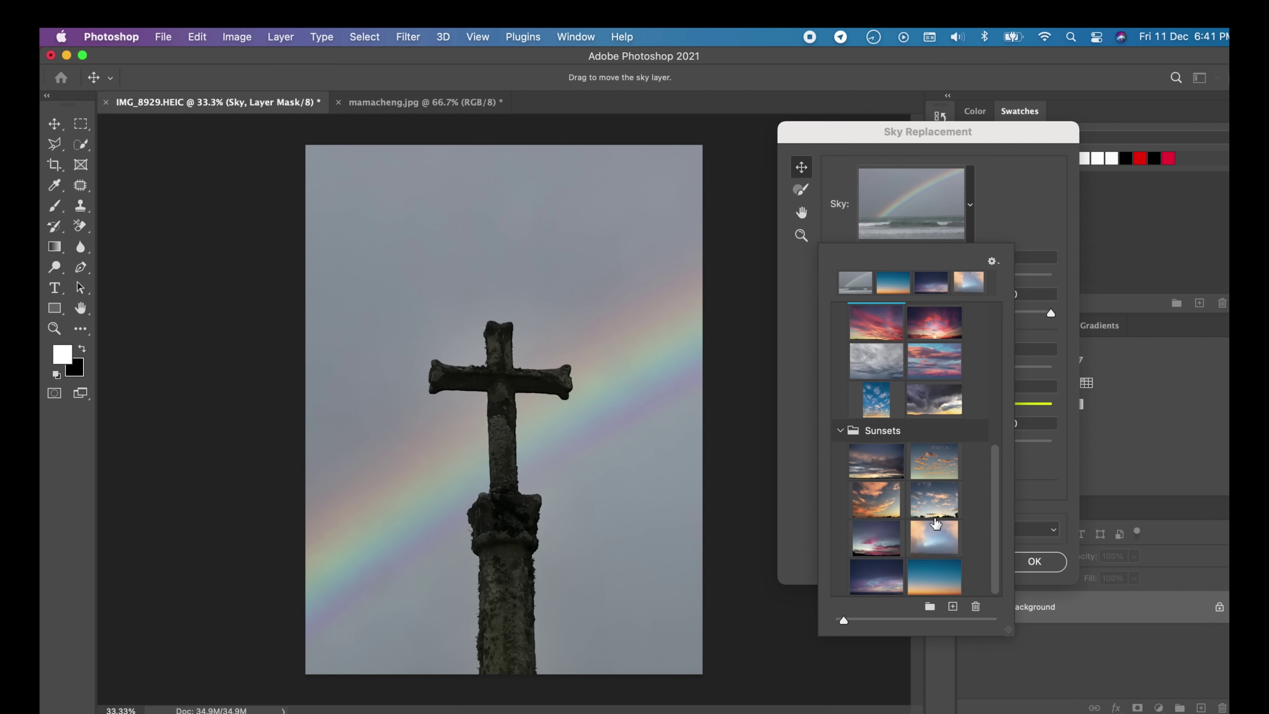
click(934, 460)
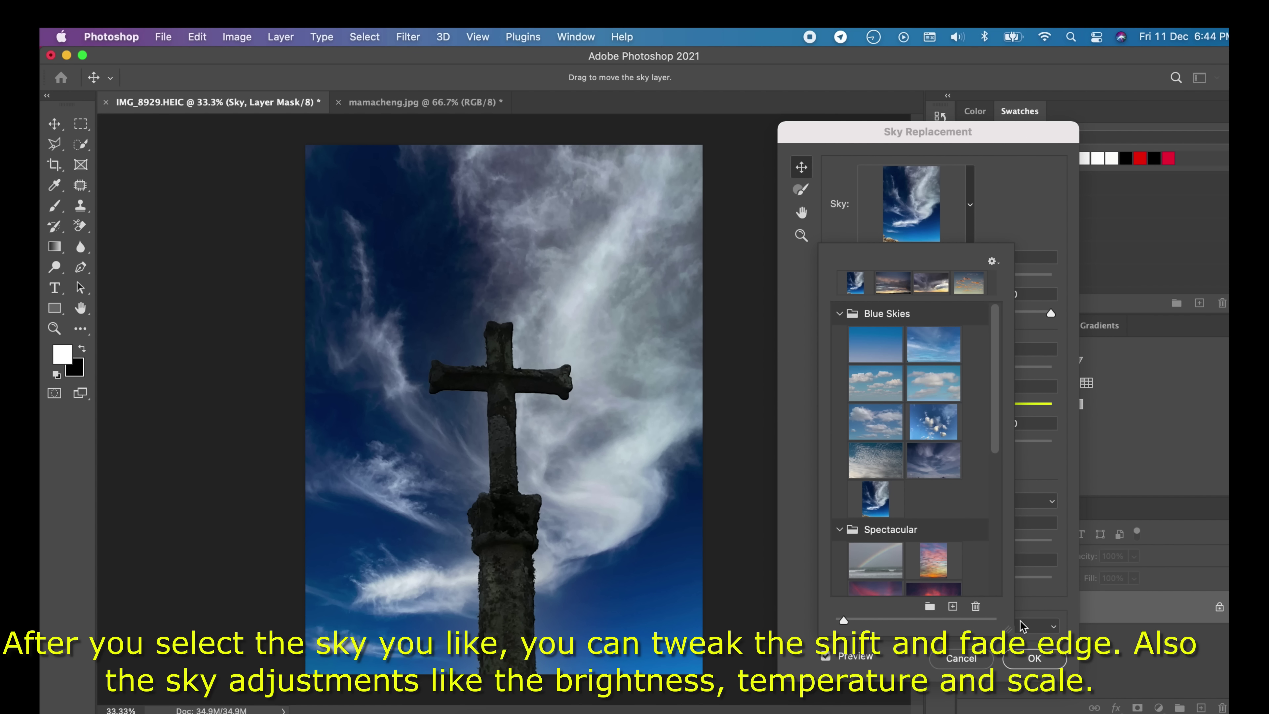
Set Shift Edge to 43 and apply the deep blue cloudy sky as new layers
click(796, 593)
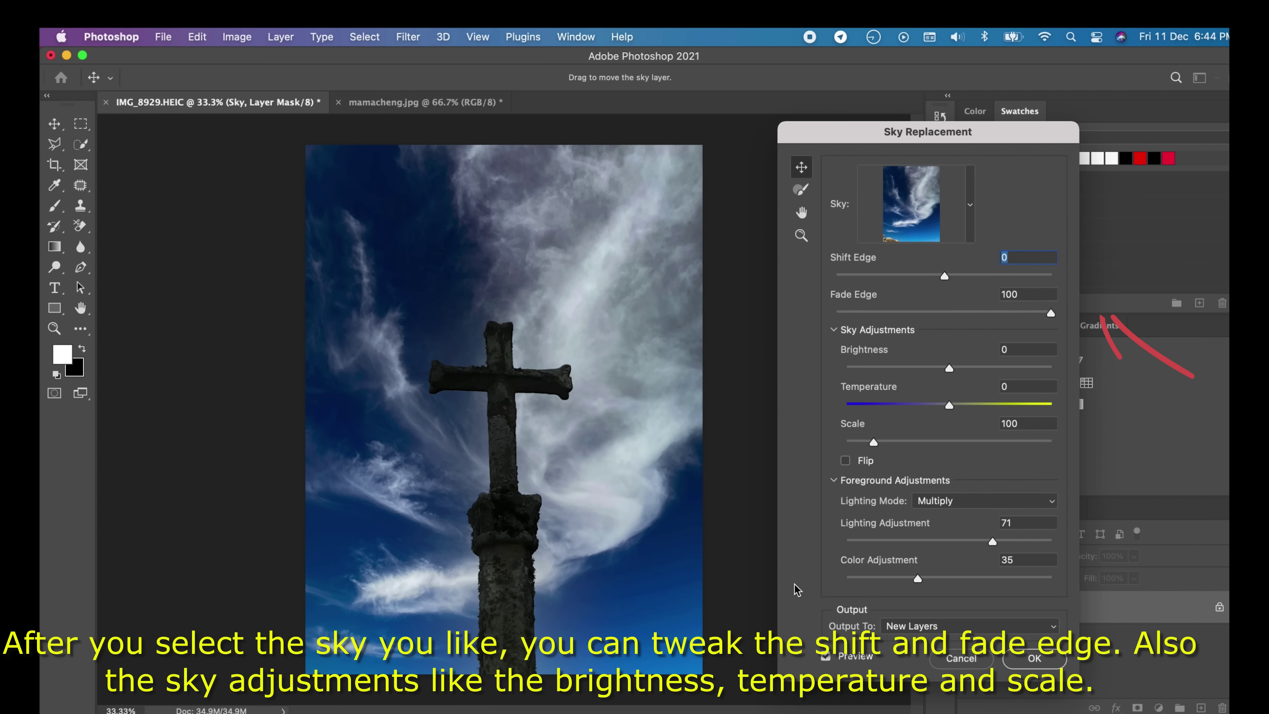
click(798, 191)
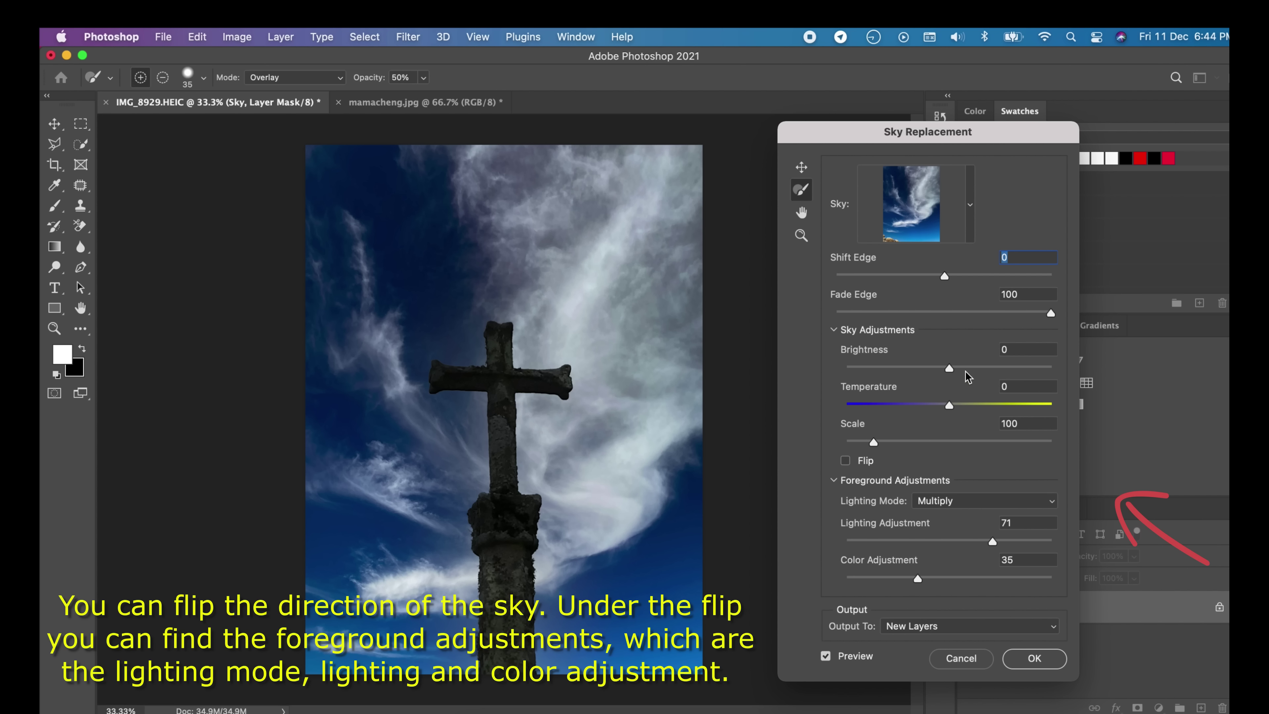
click(961, 274)
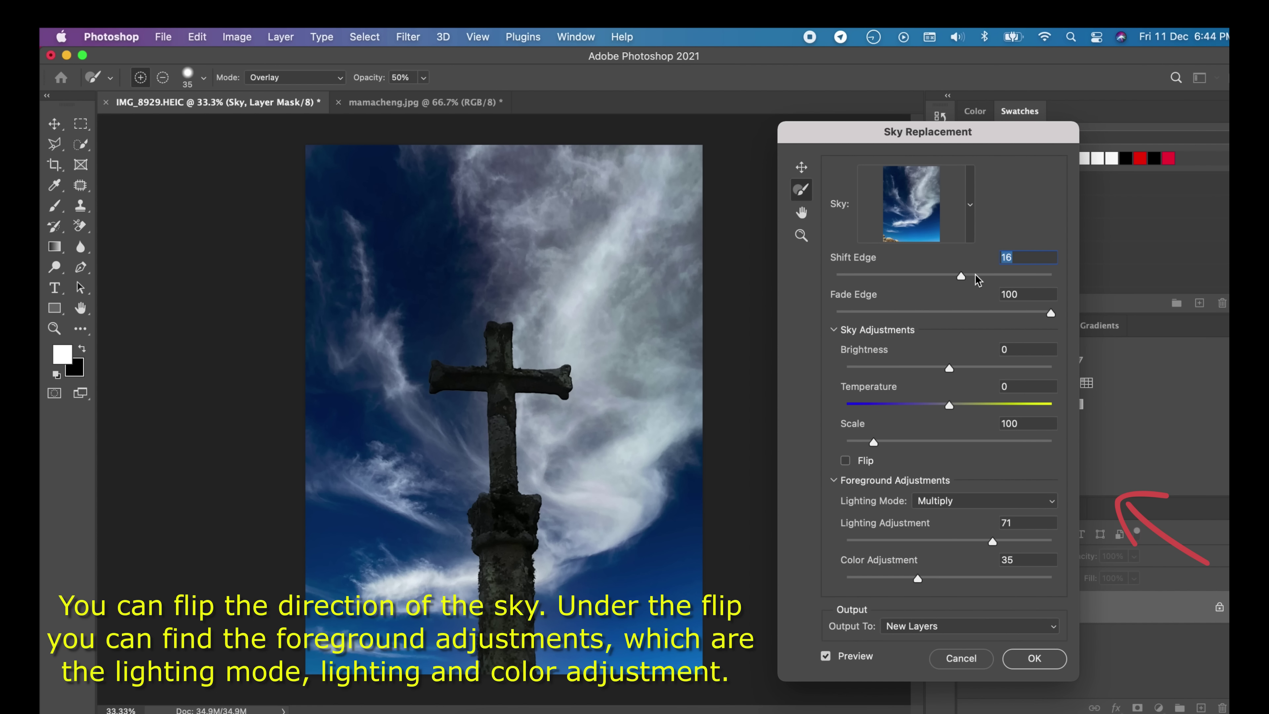
click(996, 275)
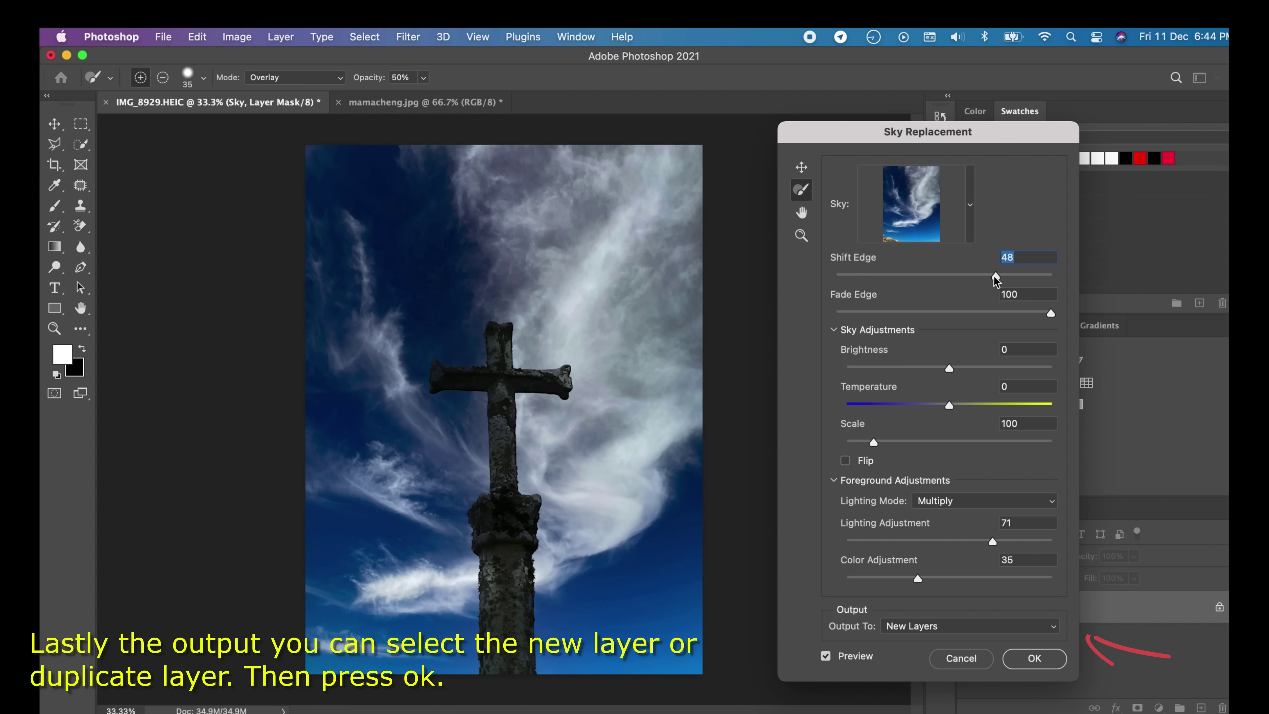
click(991, 276)
click(1034, 658)
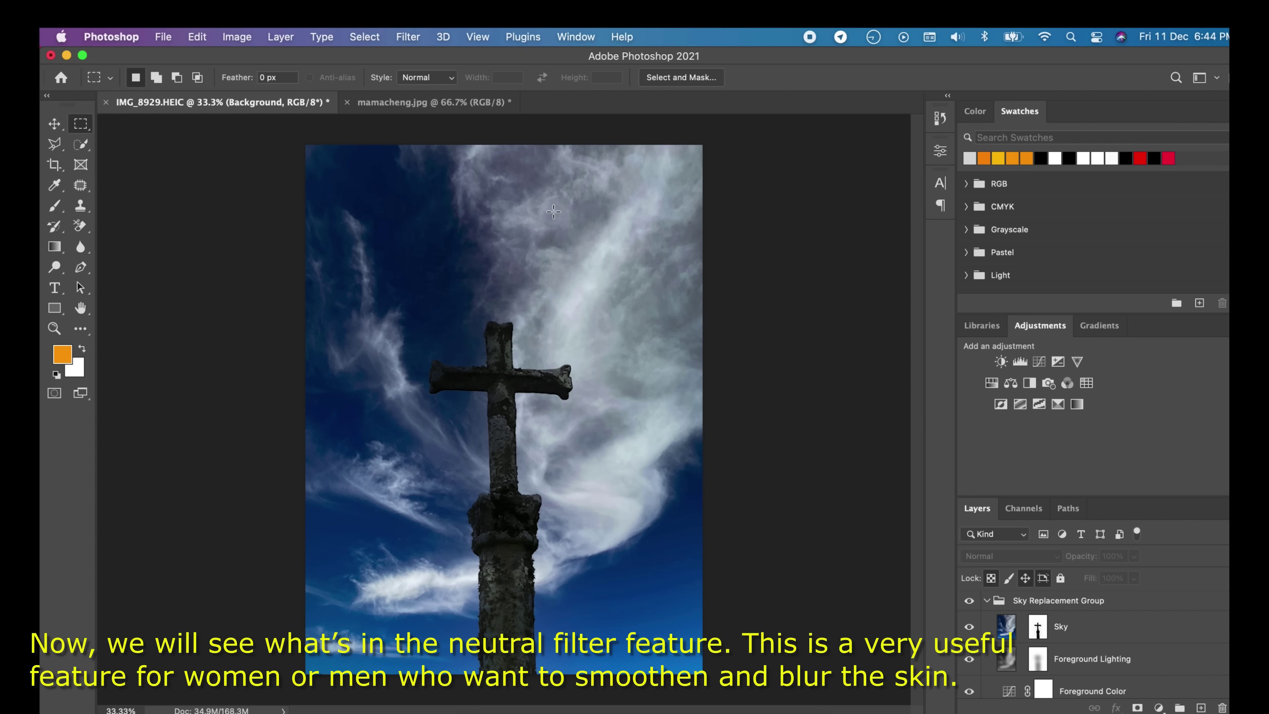
Switch to the mamacheng.jpg portrait and zoom in and out to inspect the face
click(405, 103)
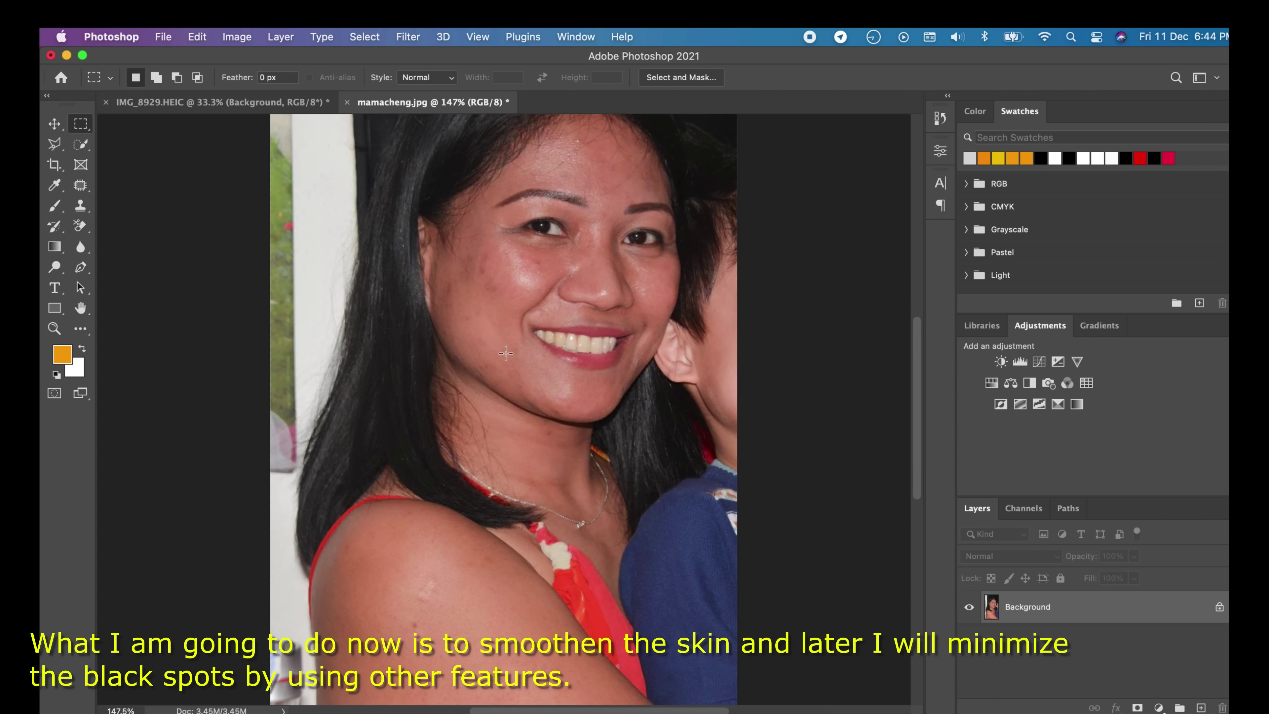
scroll(506, 354, up, 5)
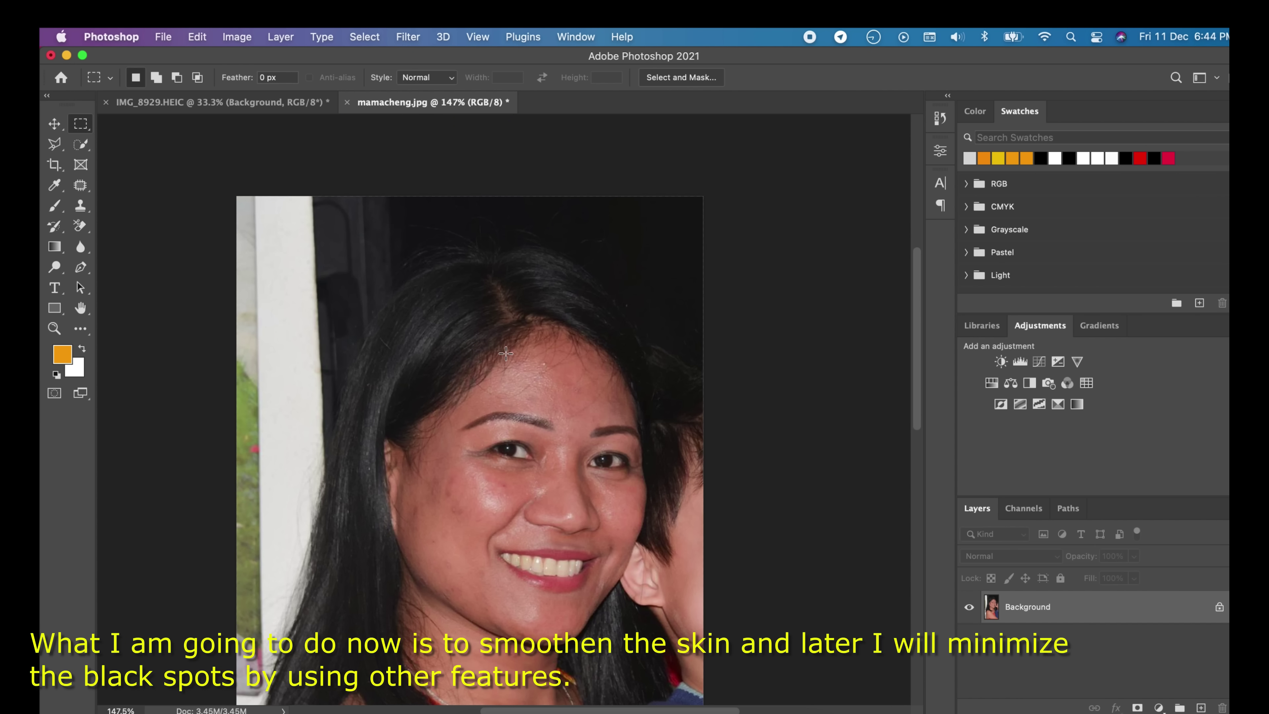
scroll(532, 466, up, 3)
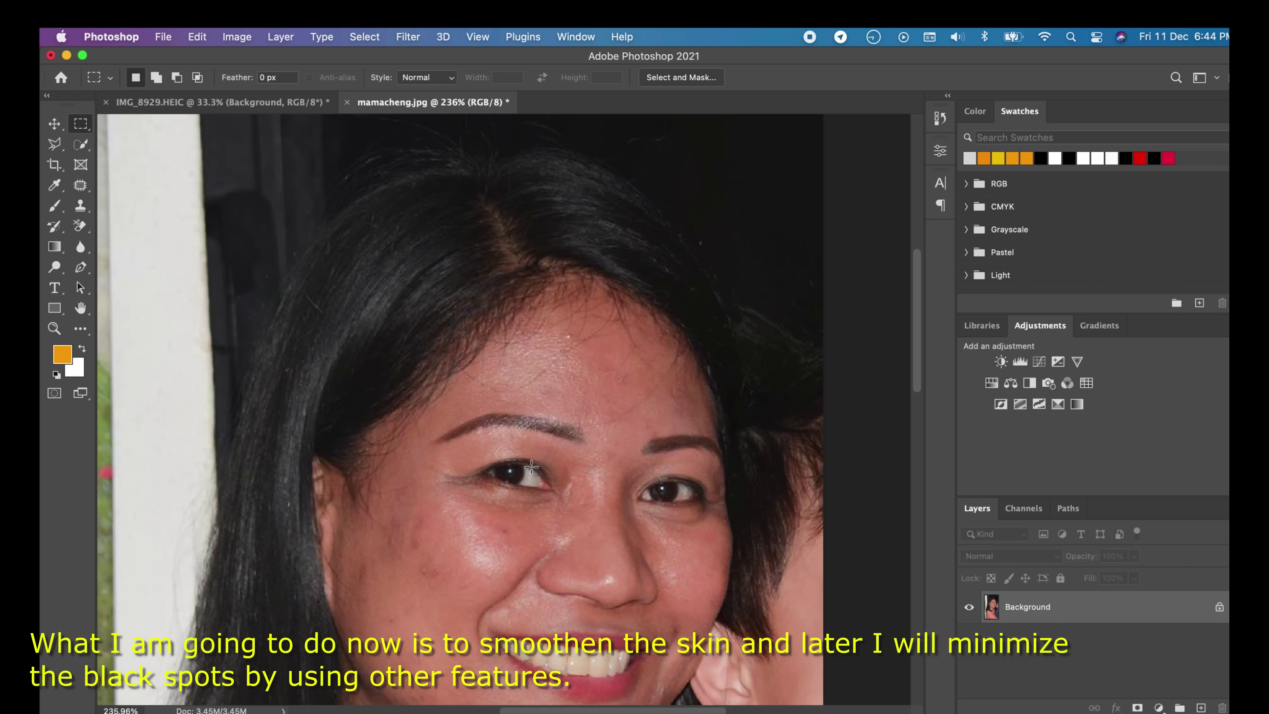
scroll(532, 466, down, 5)
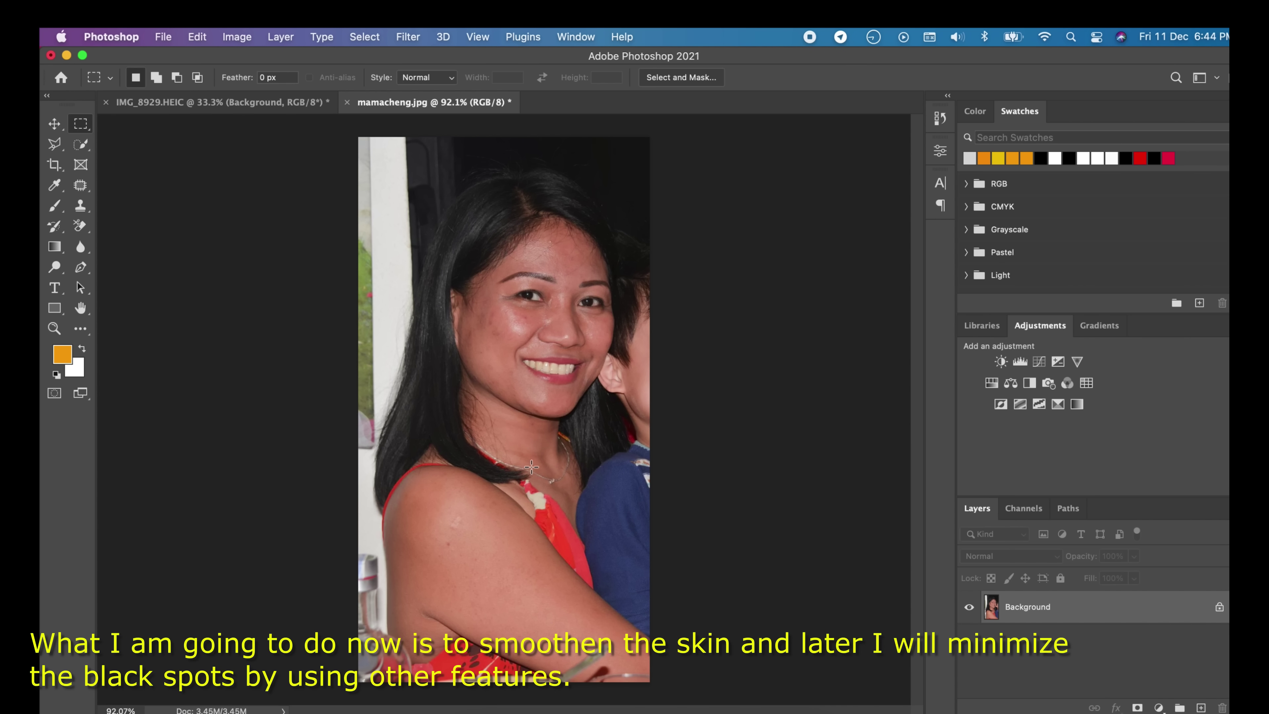
Open Filter > Neural Filters, enable the beta Smart Portrait filter, and compare before/after
click(404, 36)
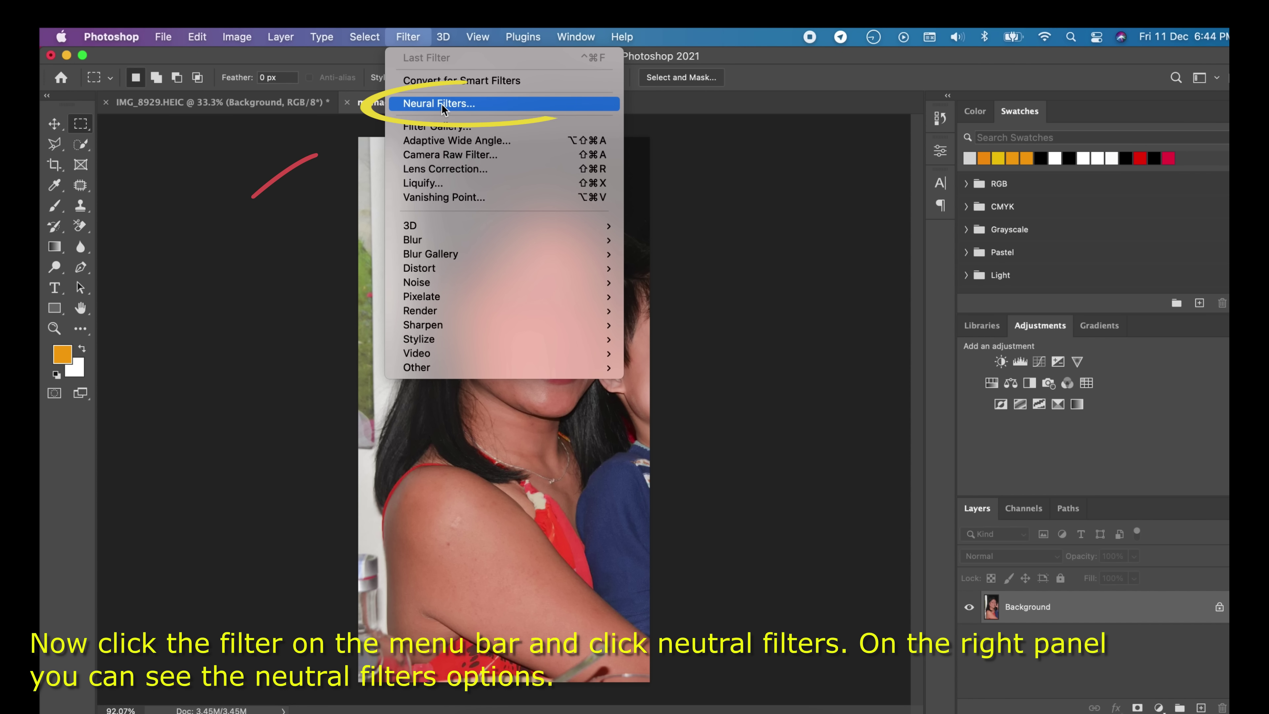
click(430, 104)
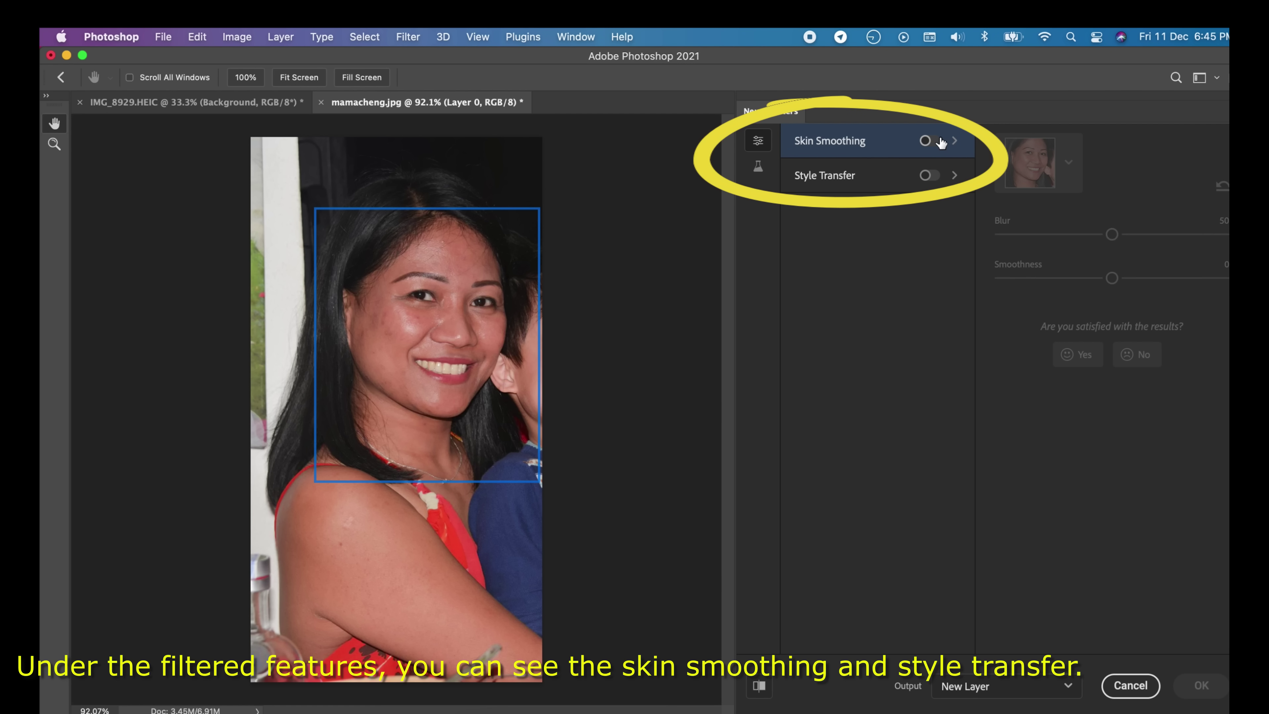
click(757, 168)
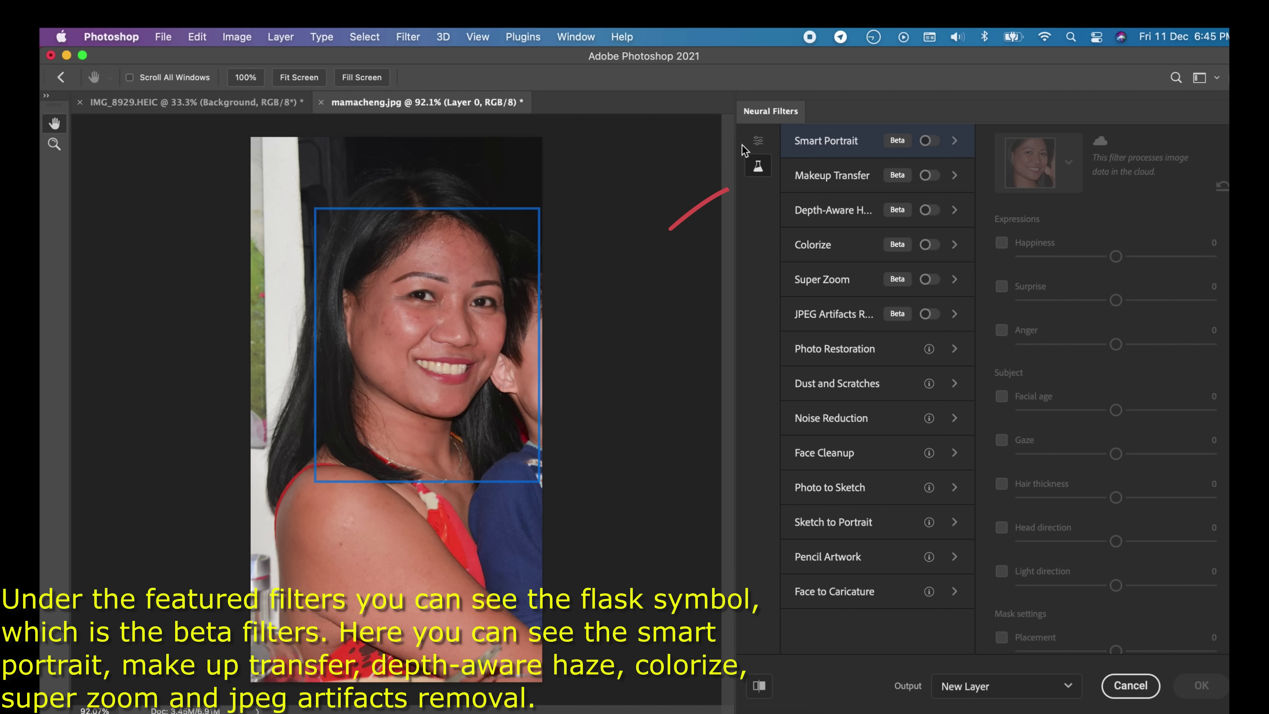
click(931, 141)
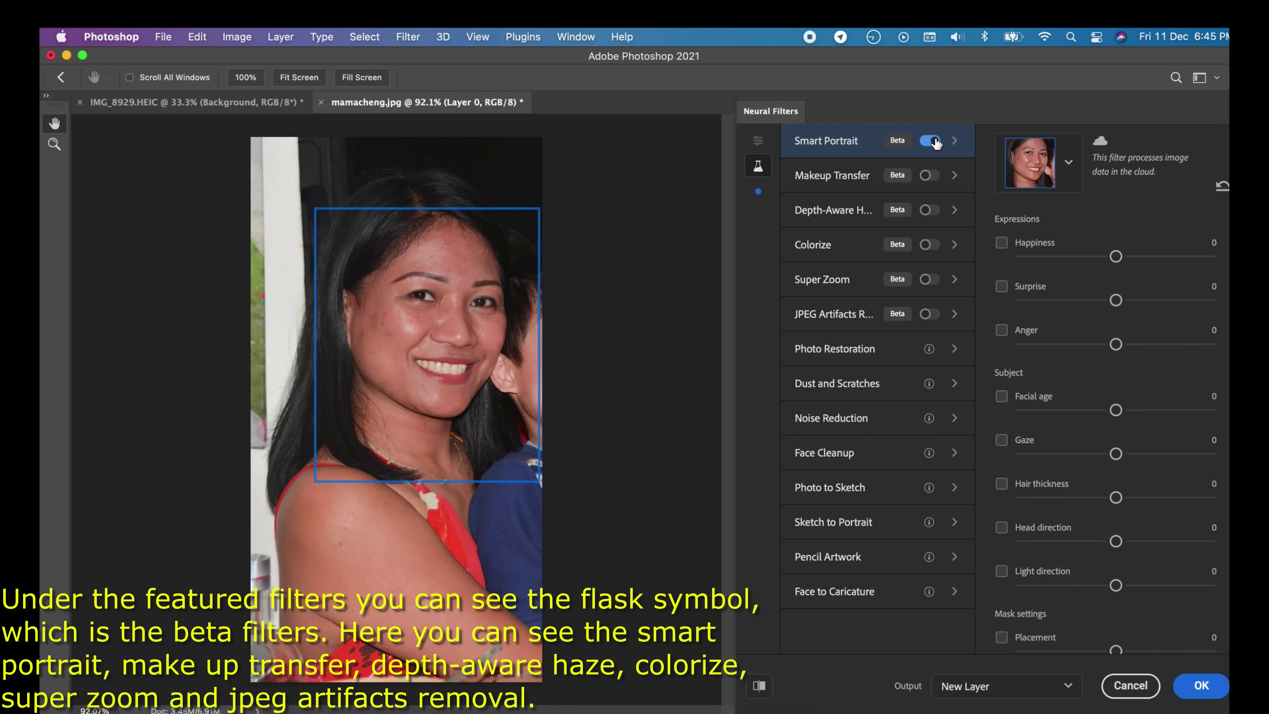
click(760, 688)
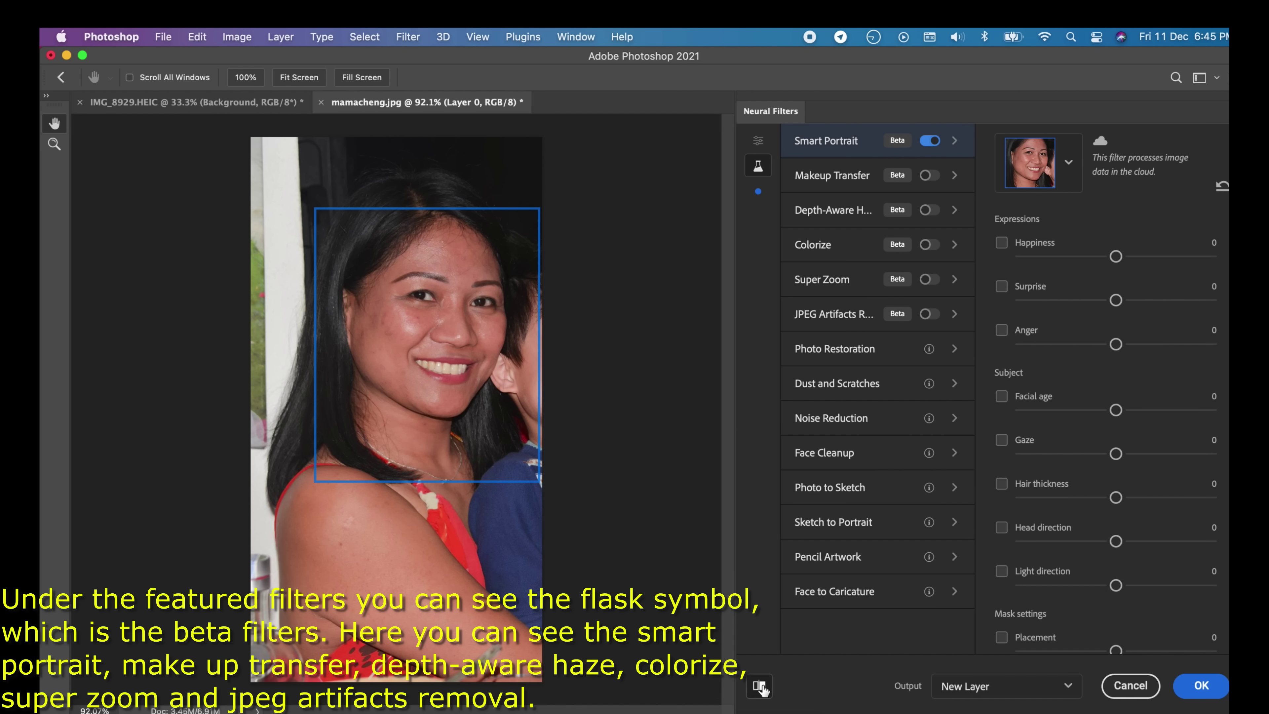
Enable the featured Skin Smoothing filter (Blur 18) and toggle the before/after preview
click(757, 140)
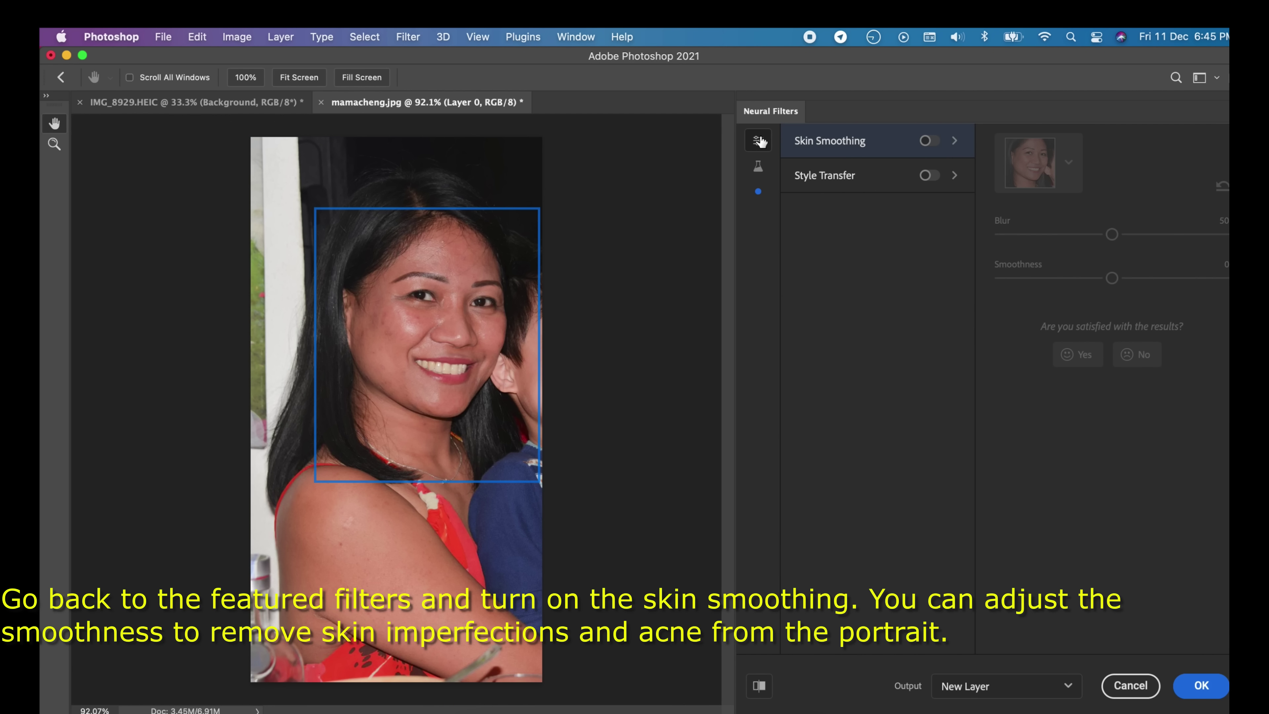
click(930, 141)
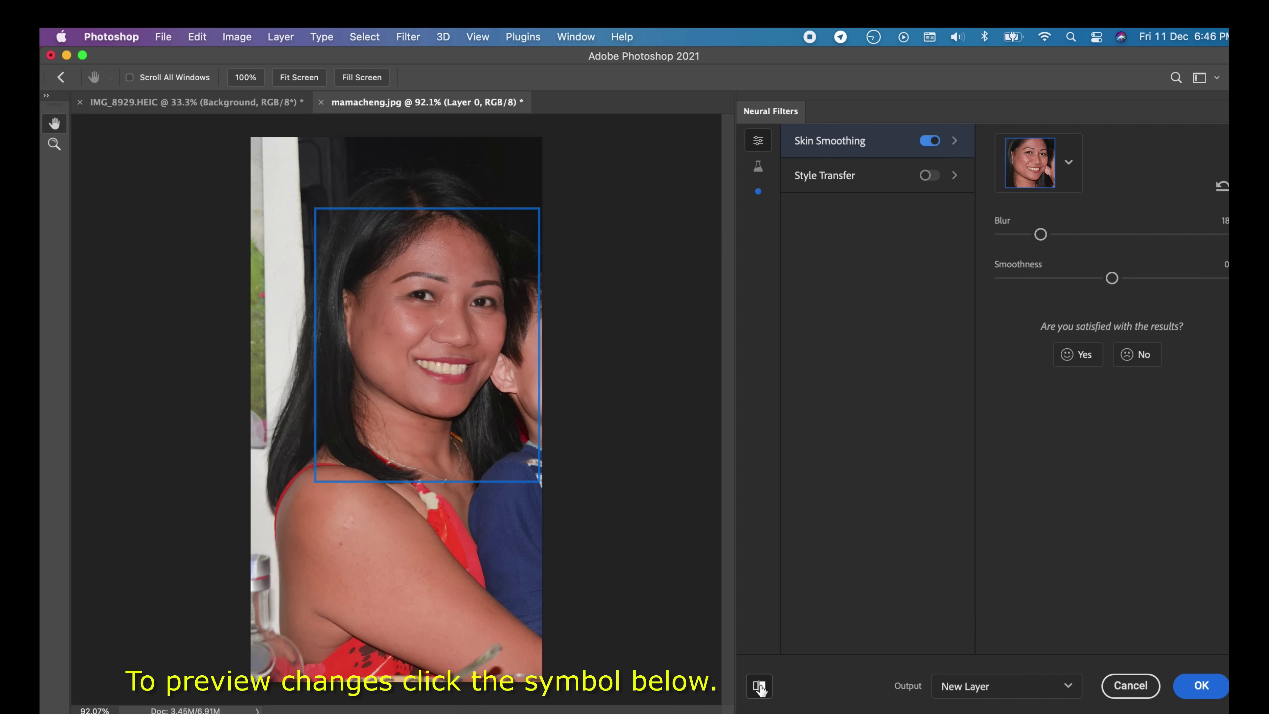
click(760, 687)
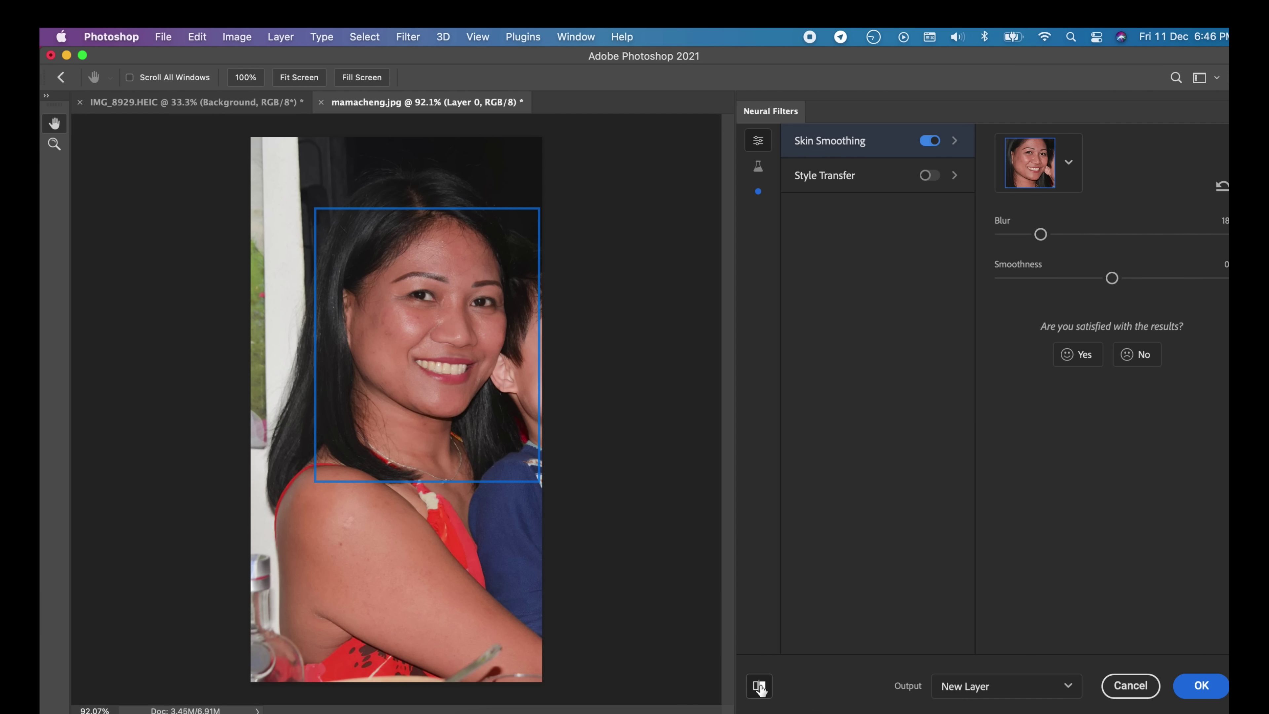
click(760, 687)
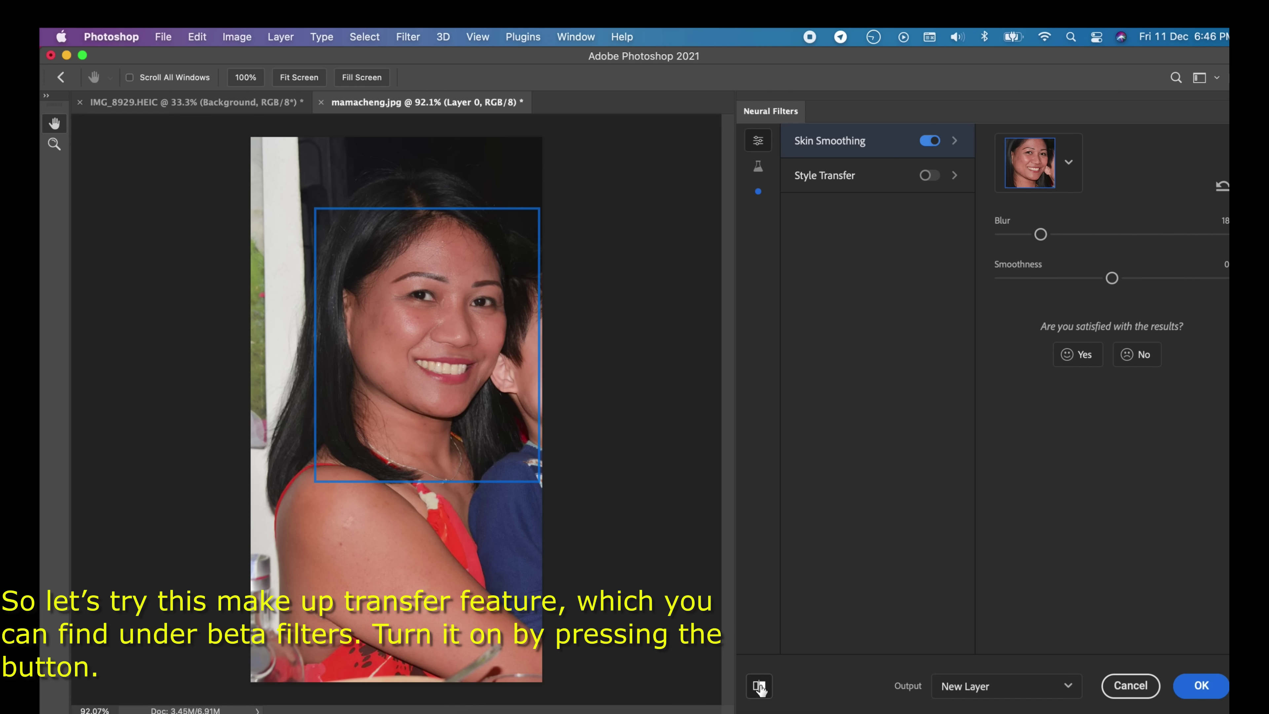
Turn on beta Makeup Transfer and load makeup.jpg as its reference image
click(758, 166)
mouse_move(827, 176)
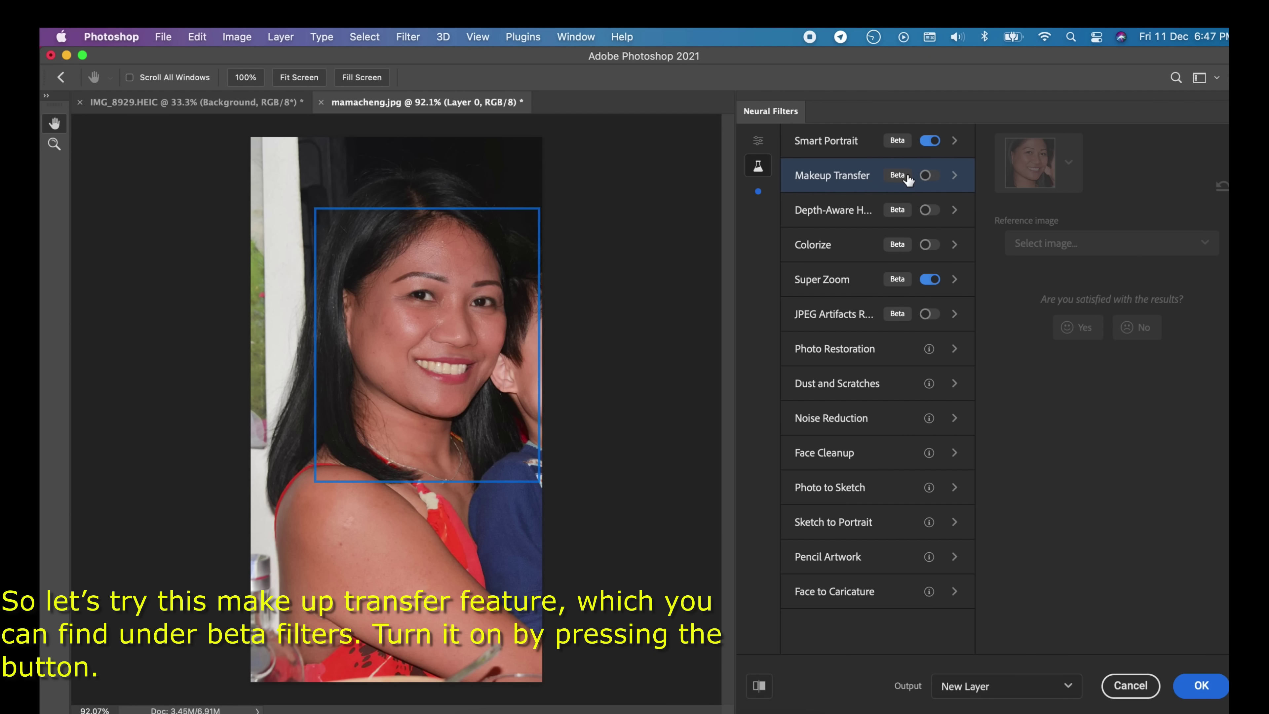
click(928, 175)
click(1107, 243)
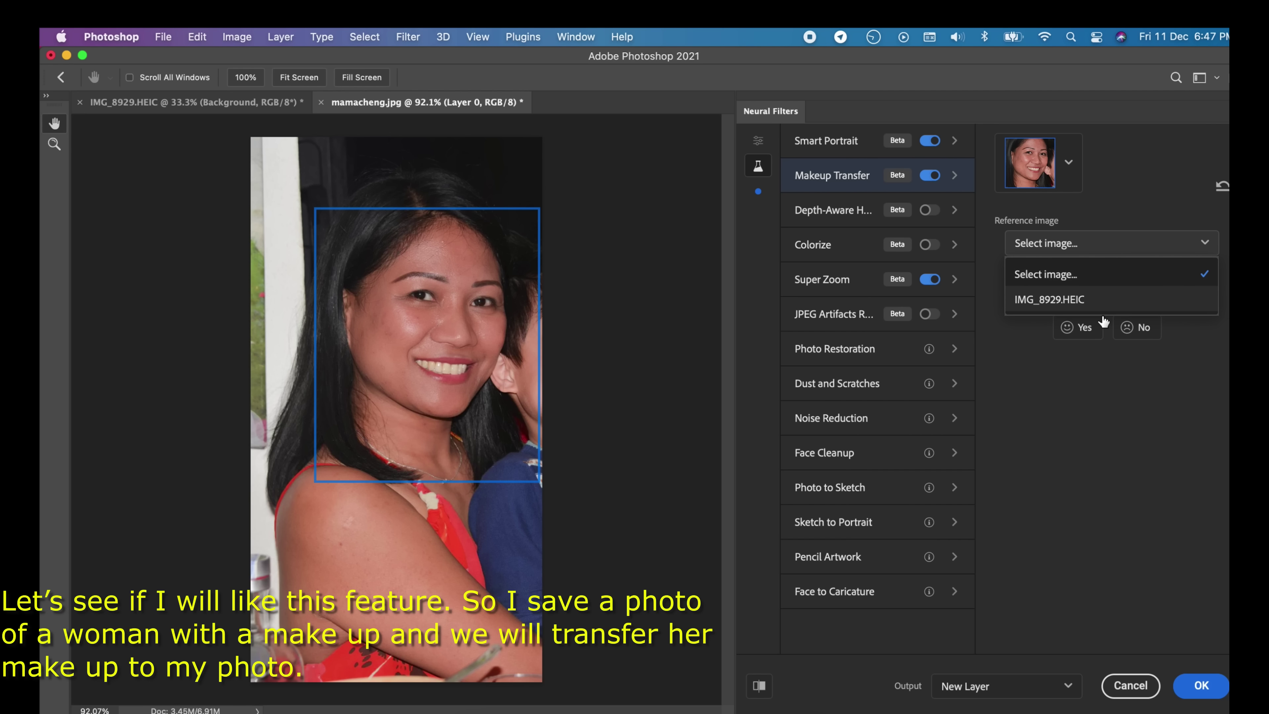
click(1102, 284)
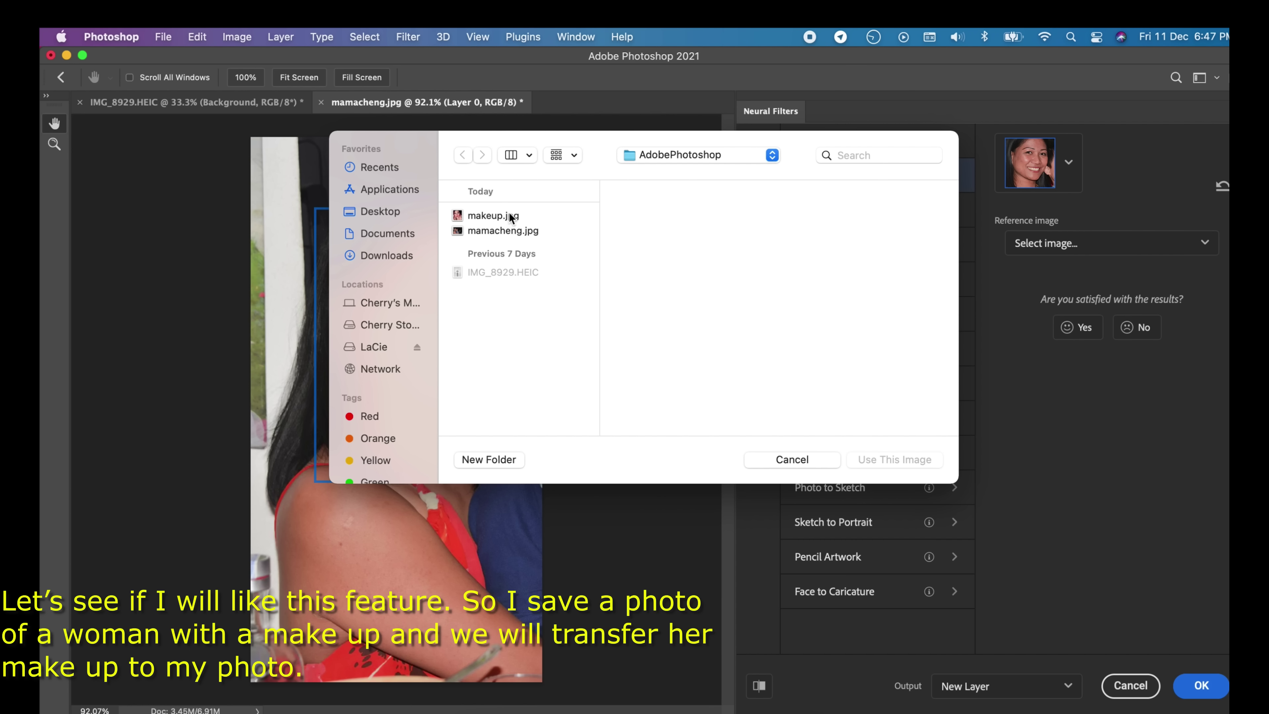
click(518, 217)
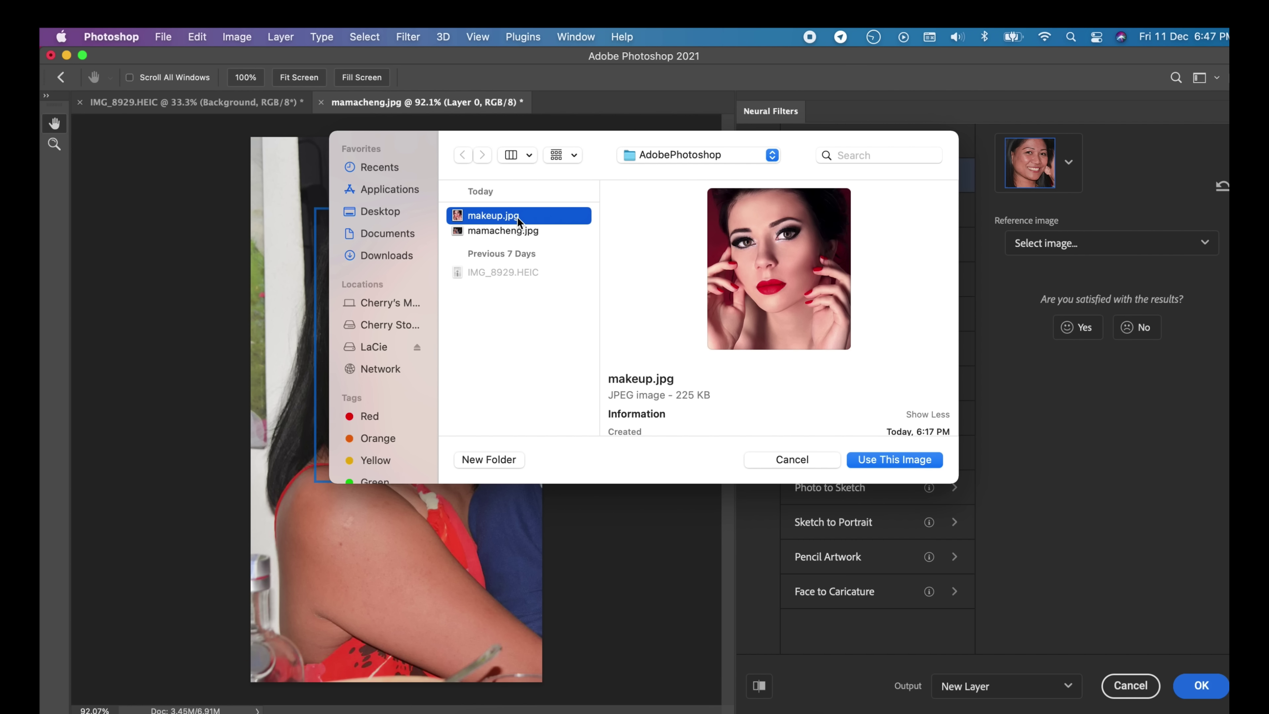
key(Return)
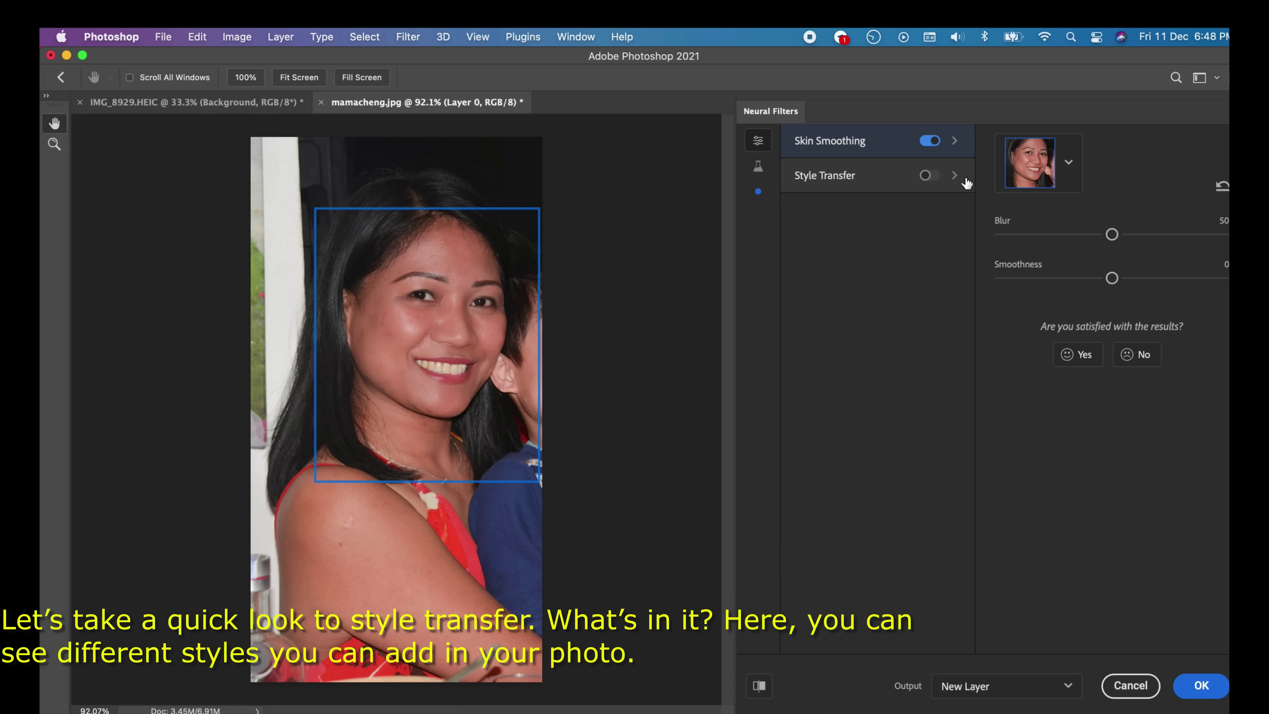
Apply the second Style Transfer style with Preserve color, strength 26 and Blur background
click(928, 175)
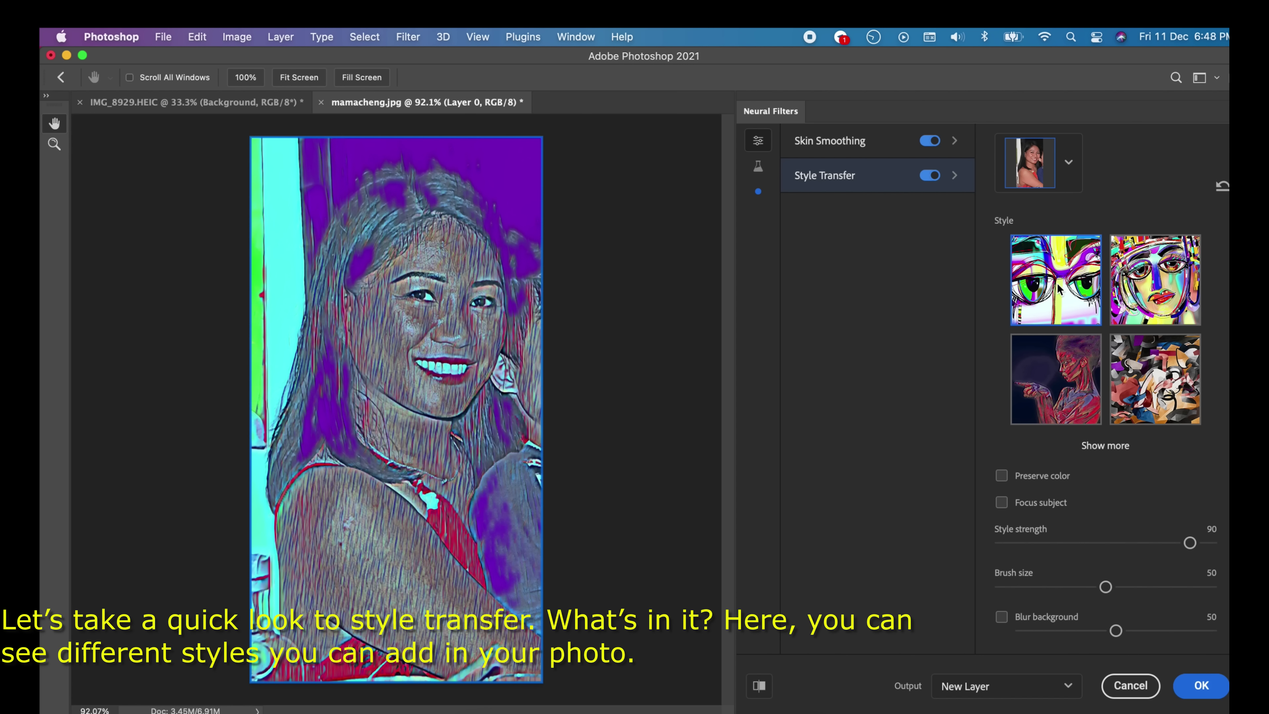
click(1158, 278)
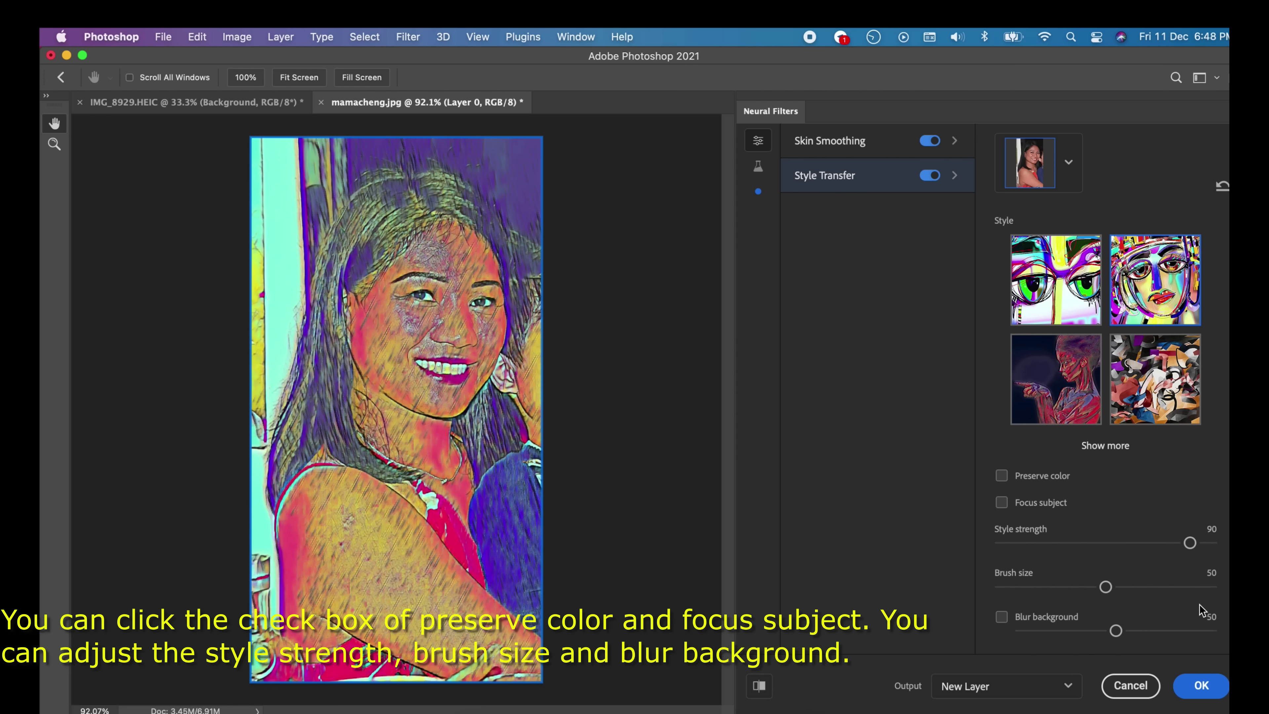
click(1002, 478)
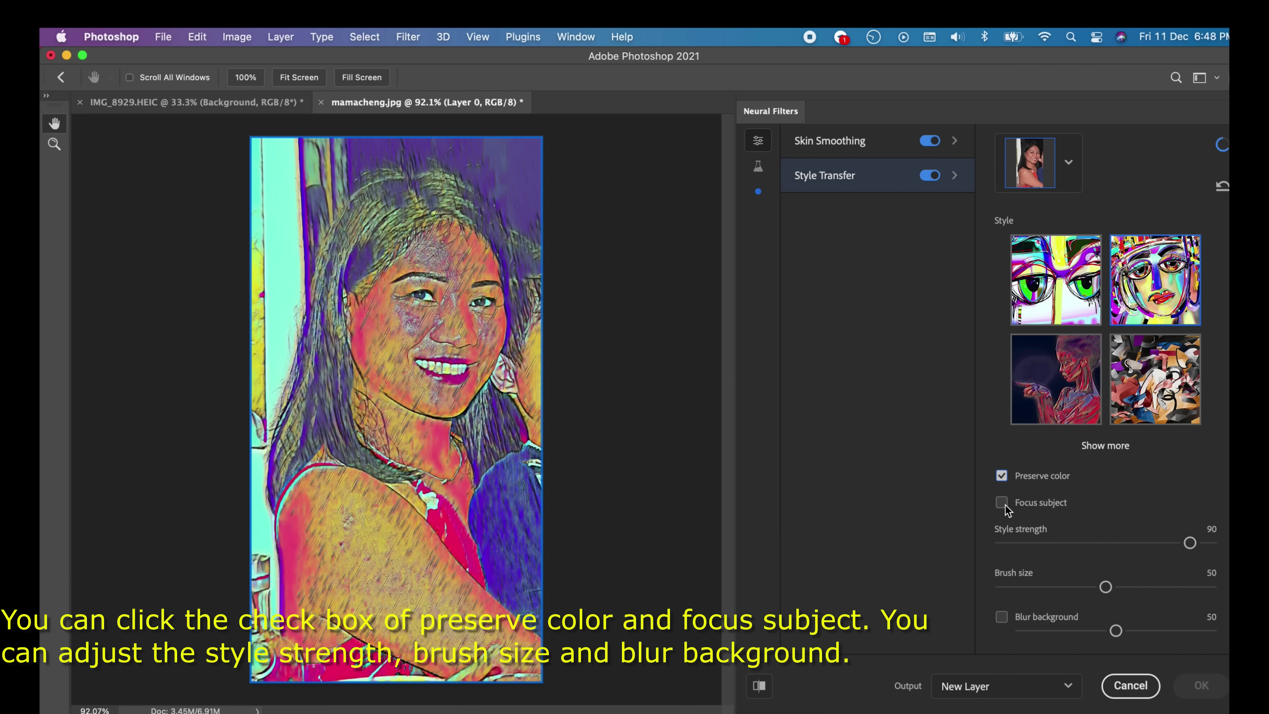
click(1002, 503)
scroll(1094, 538, down, 2)
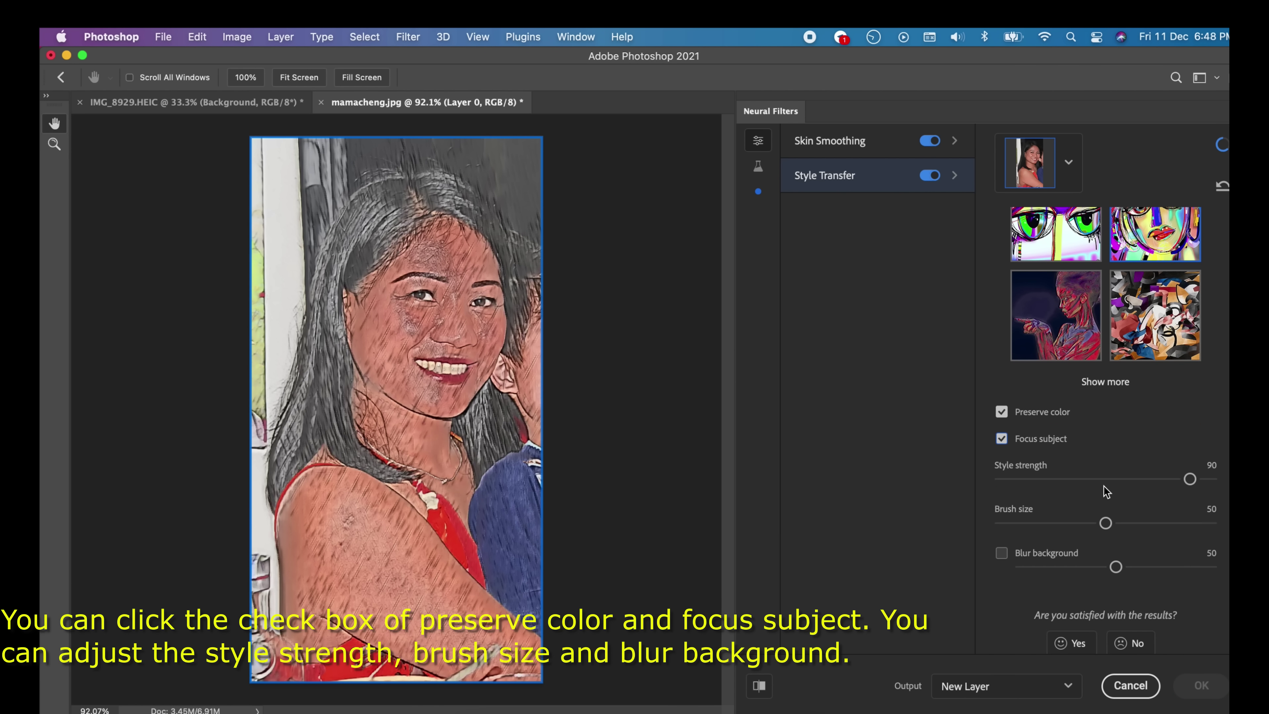
scroll(1074, 482, up, 3)
click(1072, 477)
click(1054, 517)
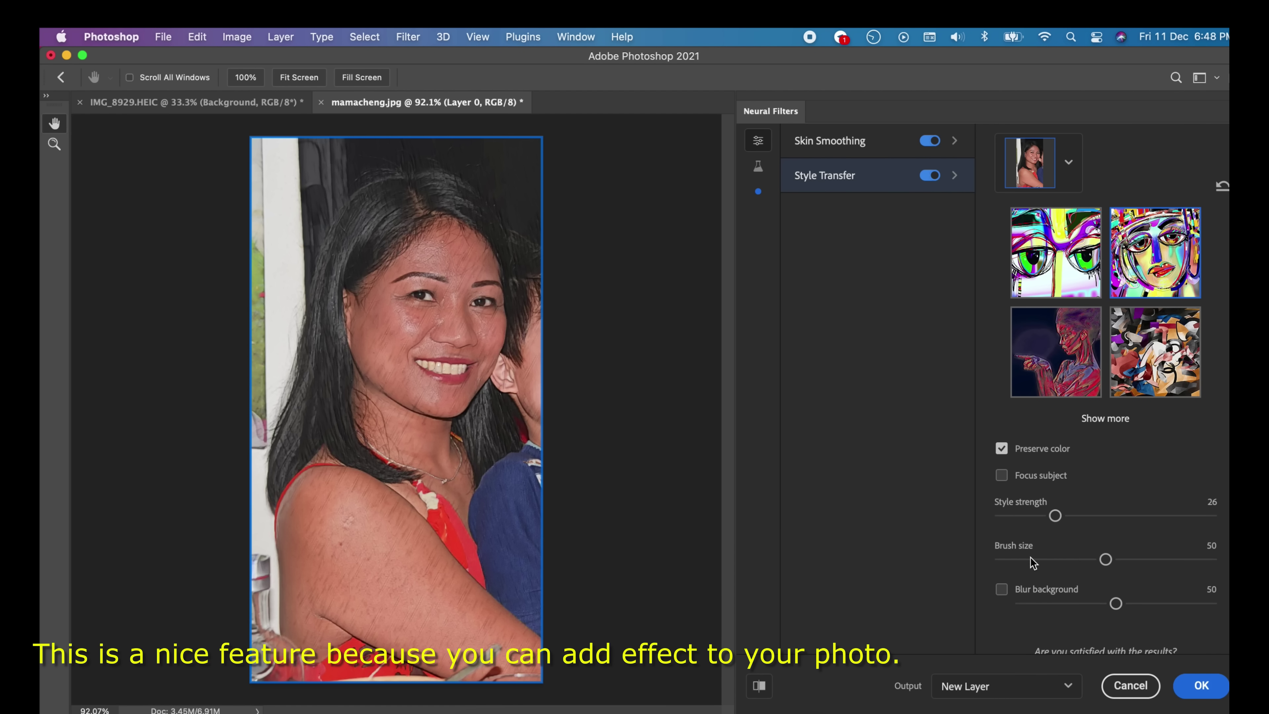
click(1002, 589)
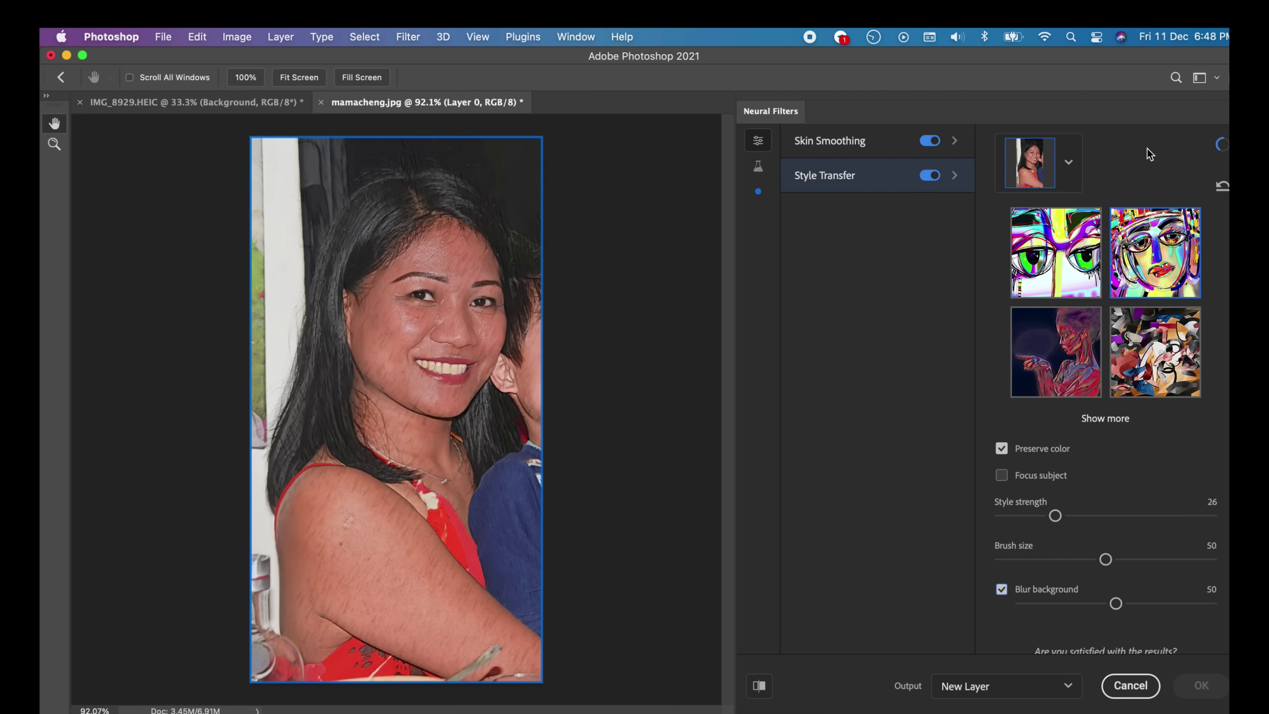
Expand the style list and try the Van Gogh village, night-sky, wheat-field and green abstract styles
scroll(1149, 365, down, 2)
click(1107, 366)
click(1065, 497)
click(1181, 503)
scroll(1180, 503, down, 1)
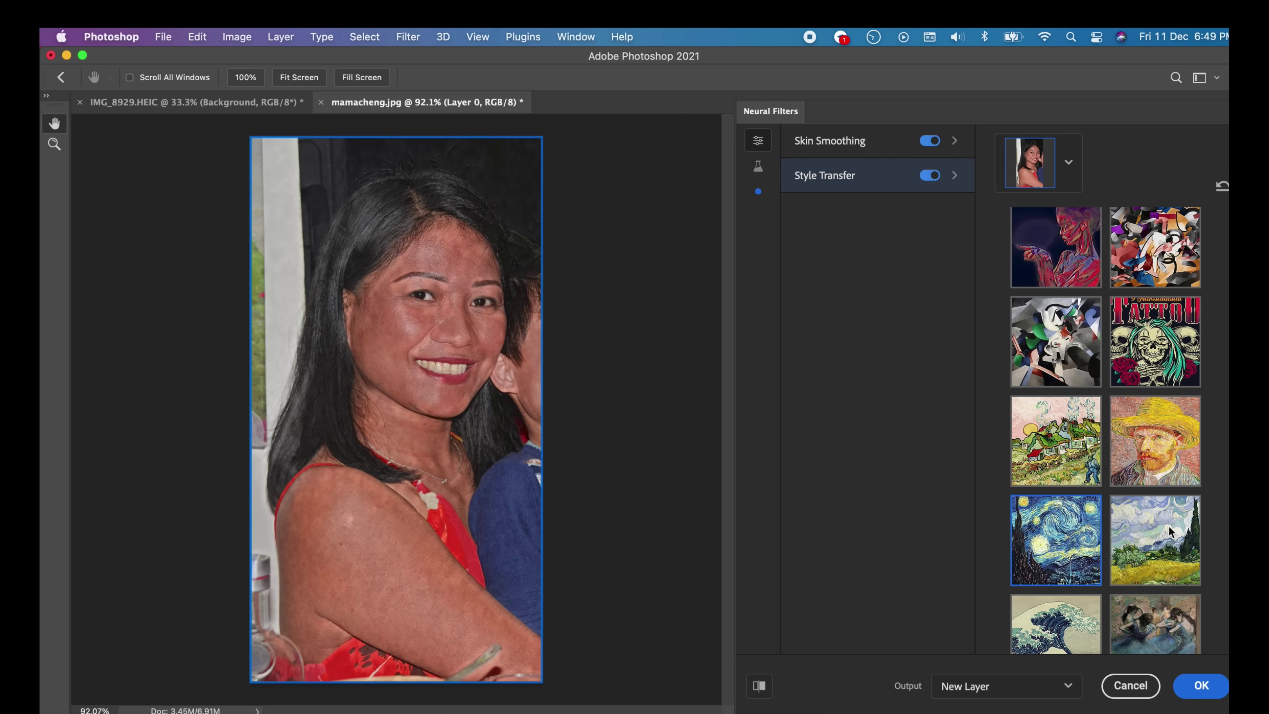
click(1140, 530)
scroll(1141, 530, up, 2)
scroll(1149, 430, down, 5)
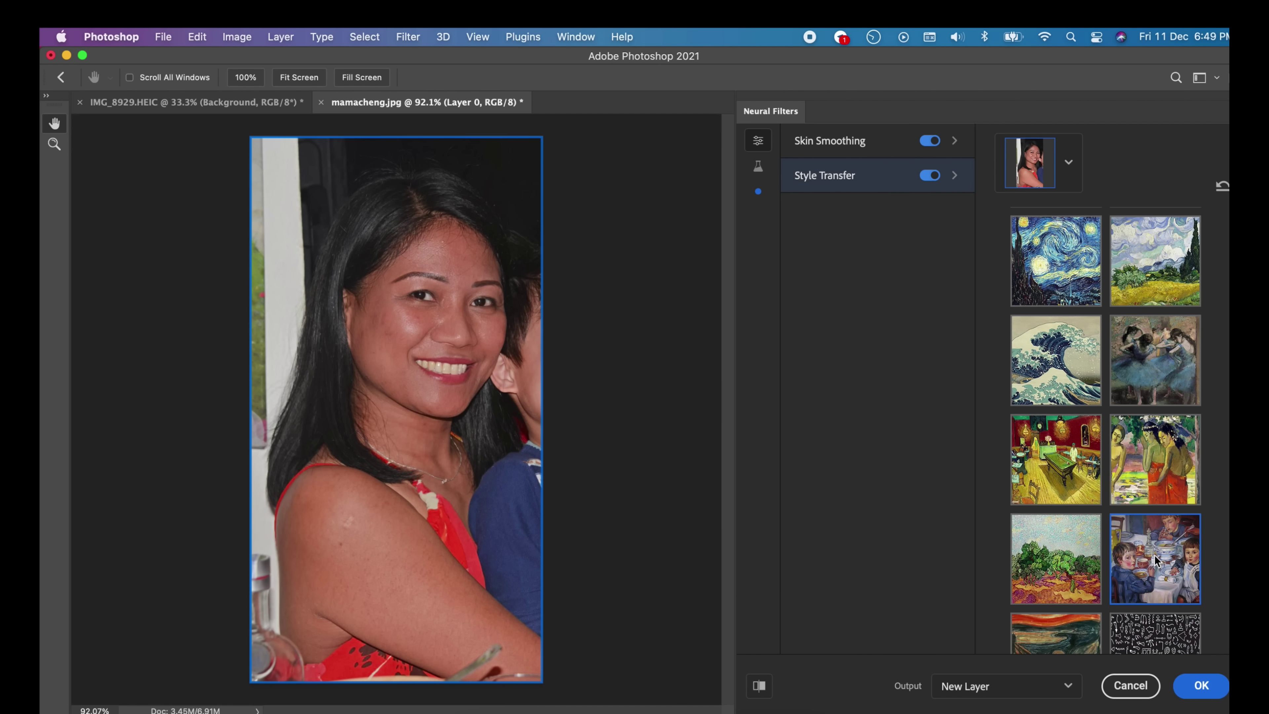
scroll(1149, 350, up, 5)
scroll(1145, 280, down, 10)
click(1167, 292)
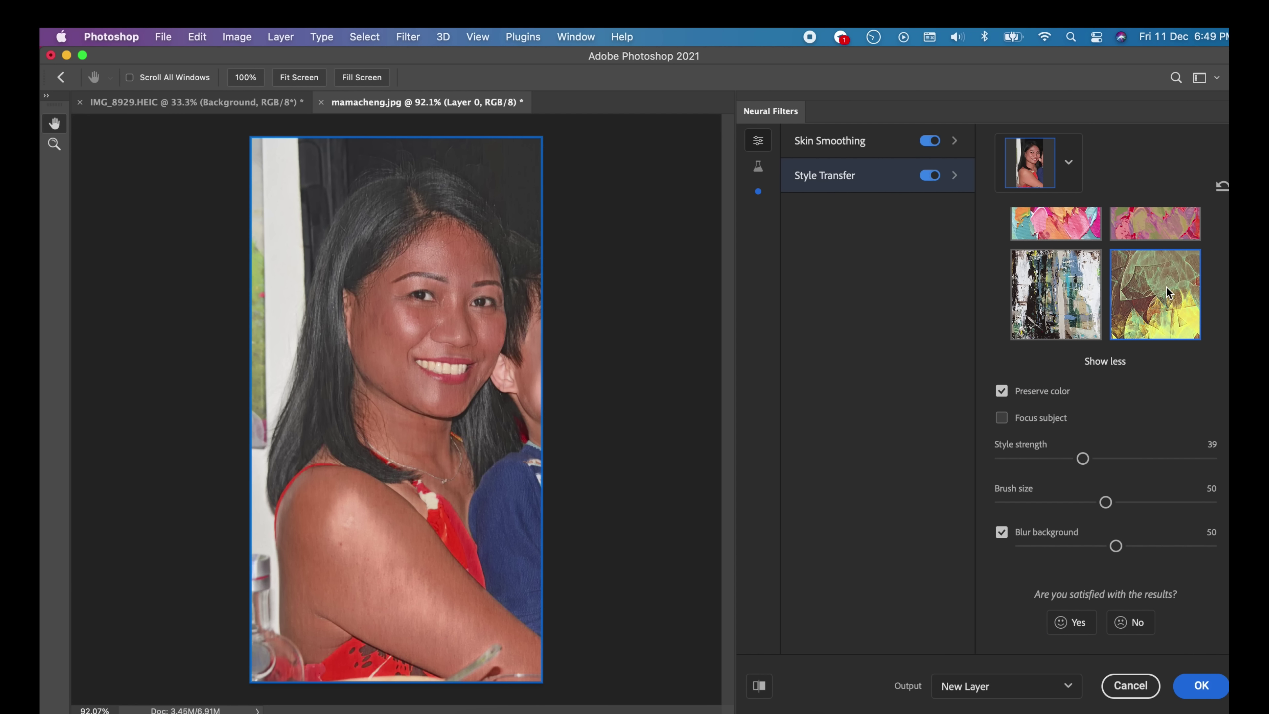
Lower Style strength to 16, try cherry-blossom styles, then exit Neural Filters
drag(1083, 459, 1031, 455)
scroll(1031, 454, up, 1)
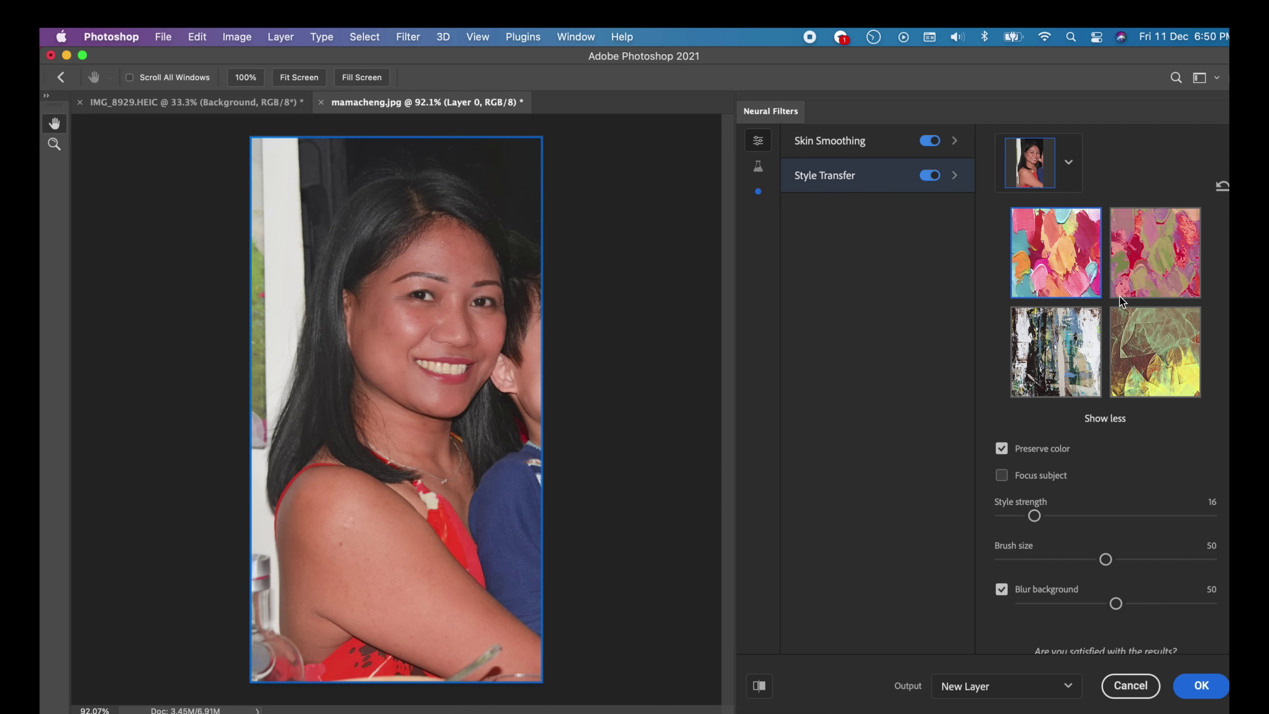
scroll(1147, 417, up, 8)
click(1147, 417)
click(1053, 508)
scroll(1101, 617, up, 5)
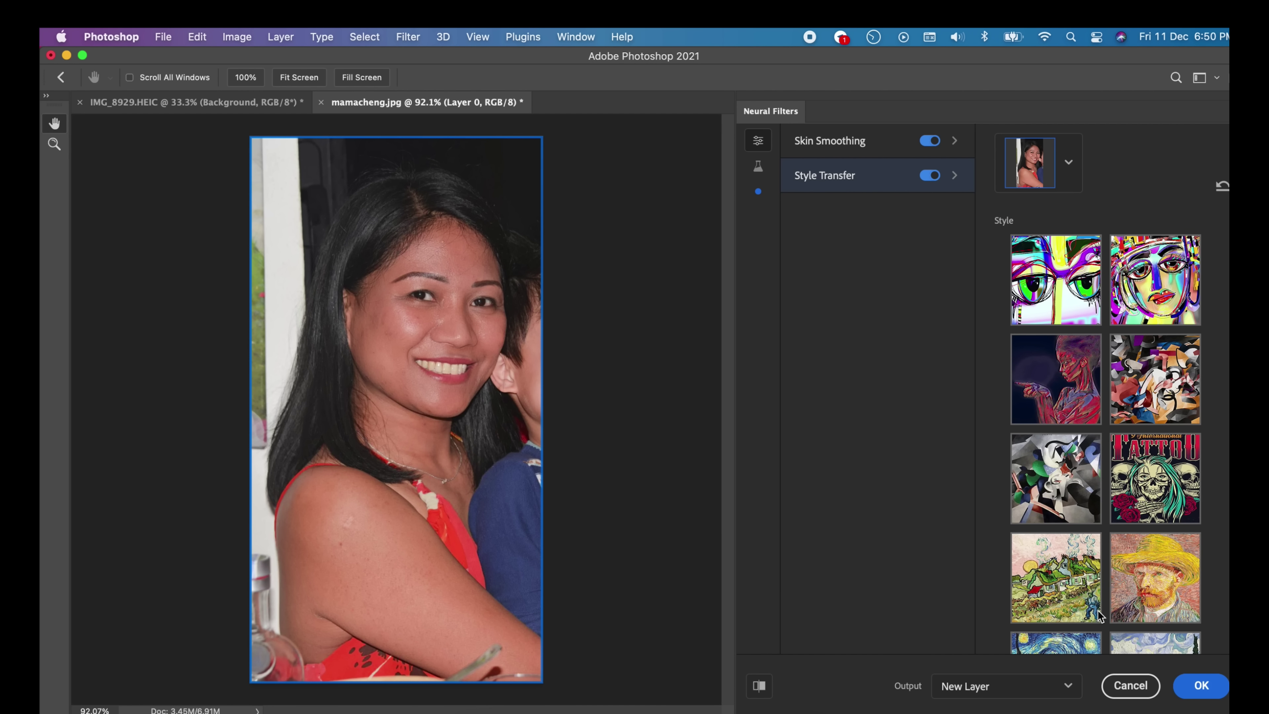
click(1202, 686)
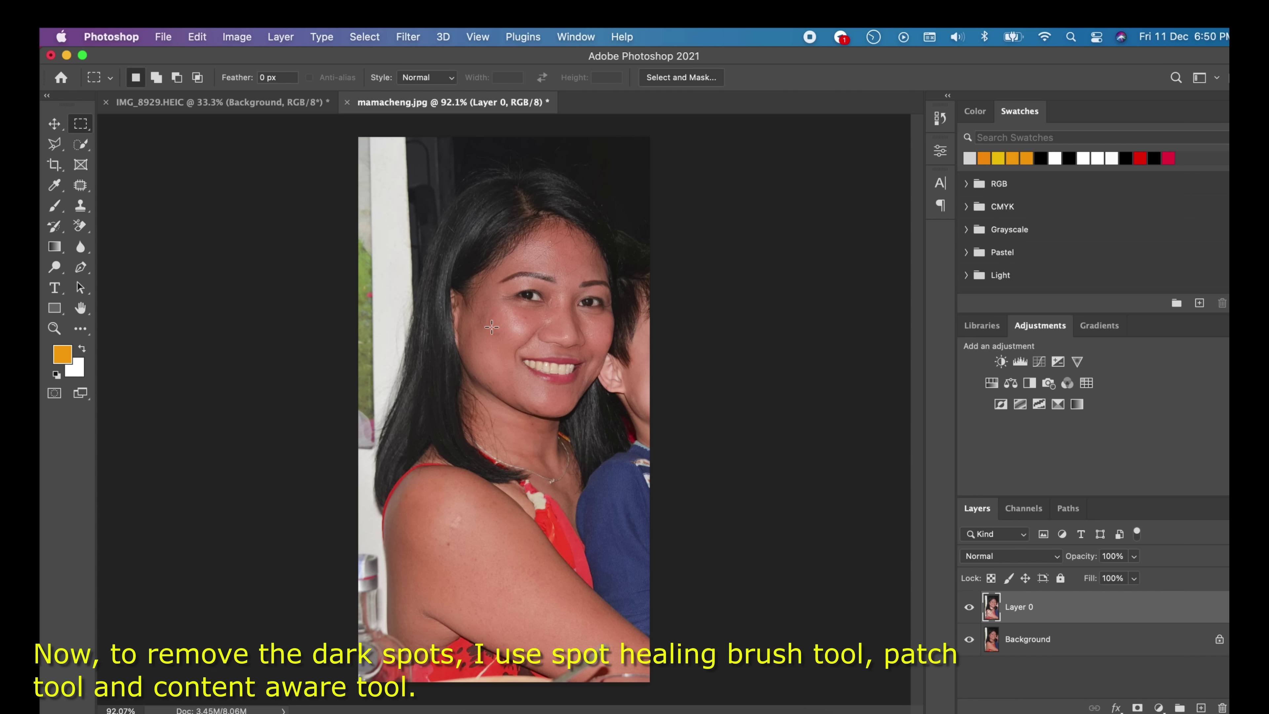
Zoom in on the face and select the Spot Healing Brush at 37 px
scroll(492, 327, up, 5)
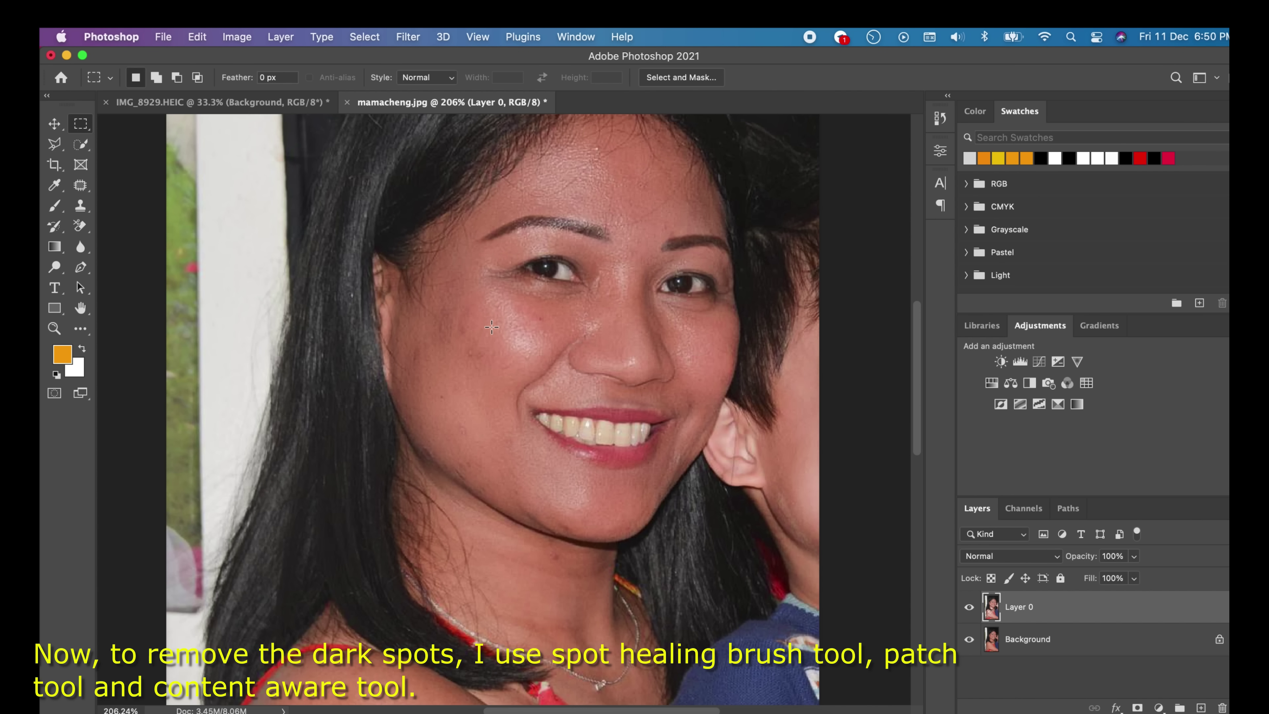
click(80, 185)
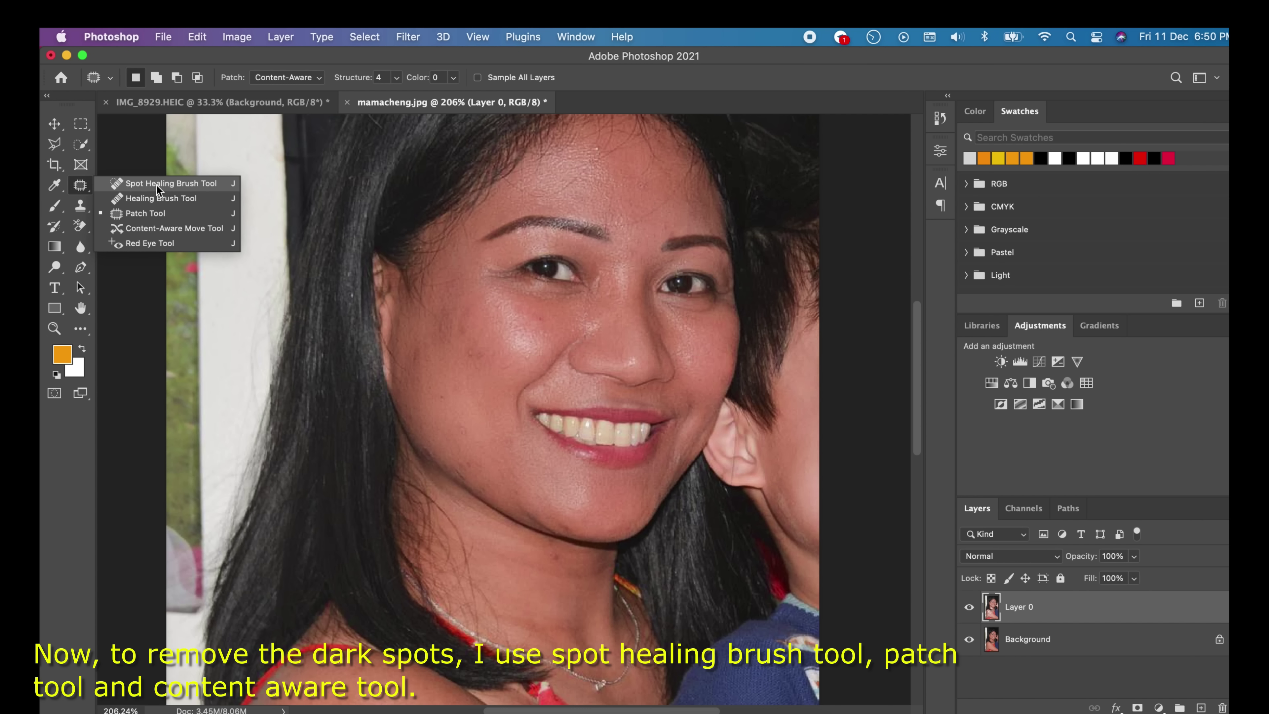
click(150, 183)
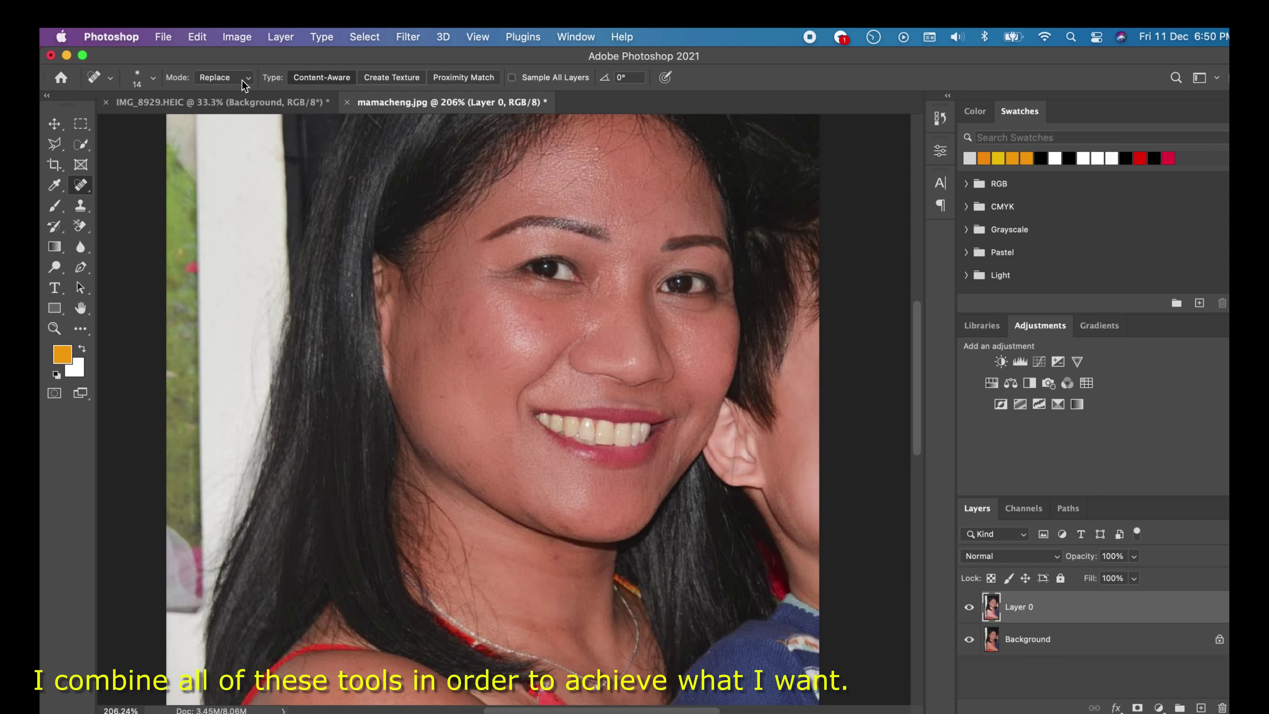
click(153, 78)
drag(105, 120, 94, 115)
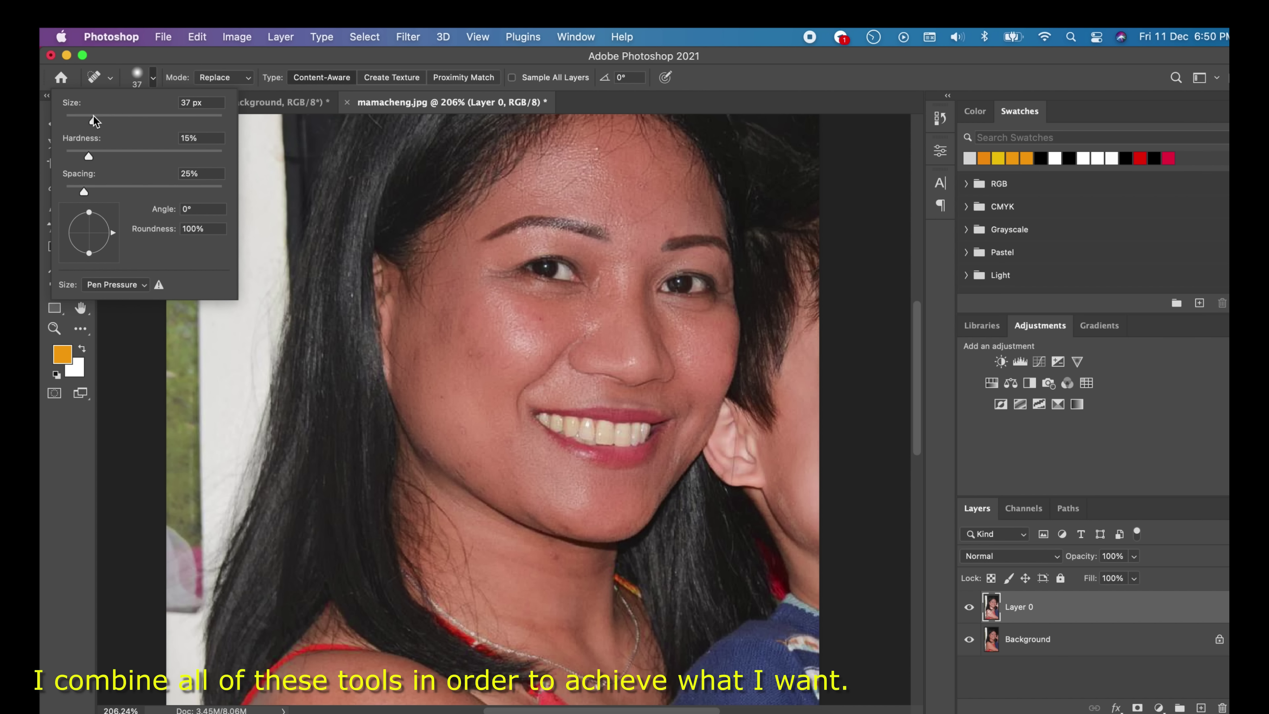